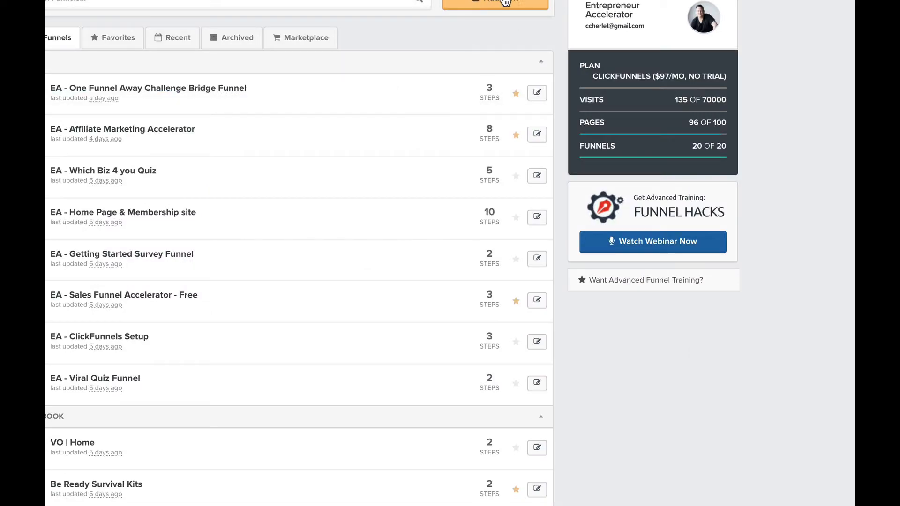
# Step: Build a custom funnel called 'Link in bio' and give its Optin step the Basic Squeeze Page template
pyautogui.click(501, 3)
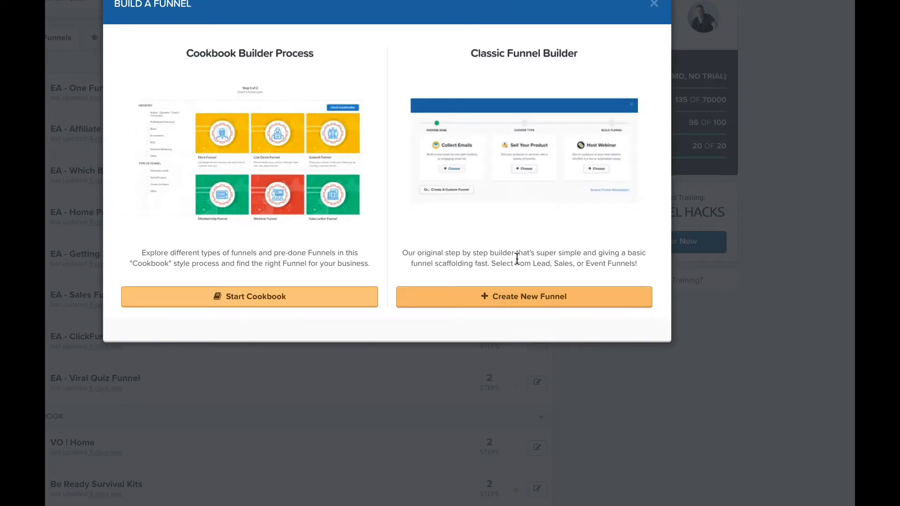
pyautogui.click(532, 305)
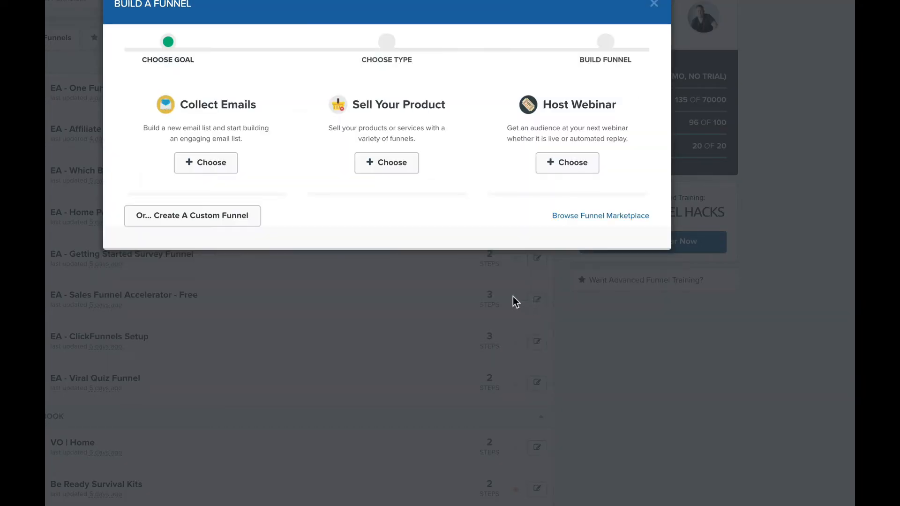
pyautogui.click(215, 220)
pyautogui.click(186, 107)
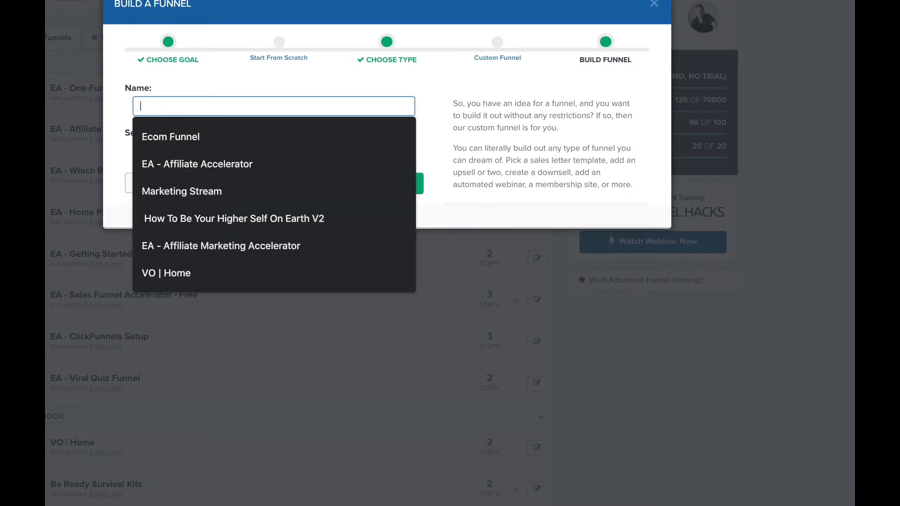
pyautogui.write('Link in bio')
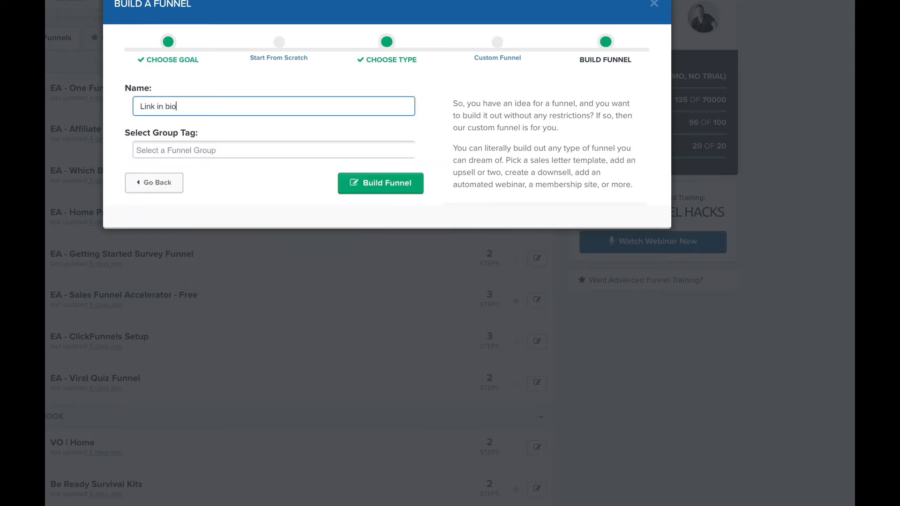
pyautogui.click(402, 187)
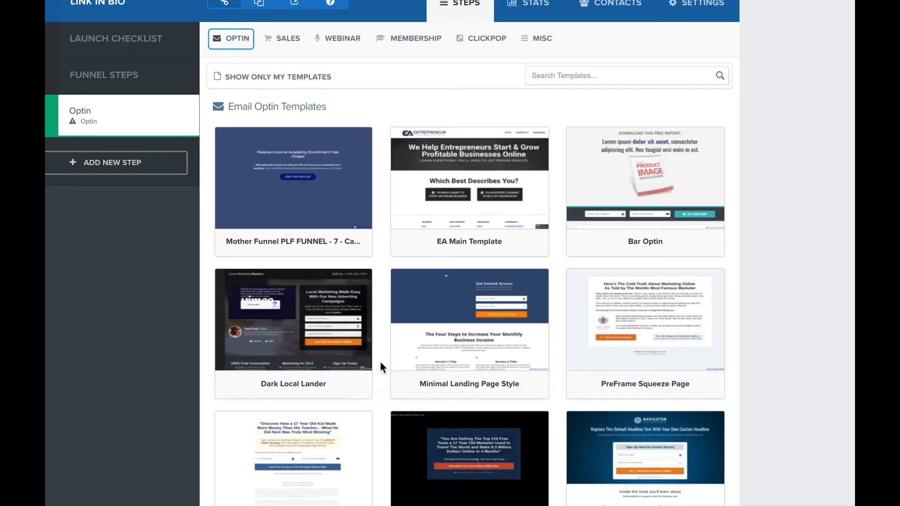
pyautogui.scroll(-5, 300, 464)
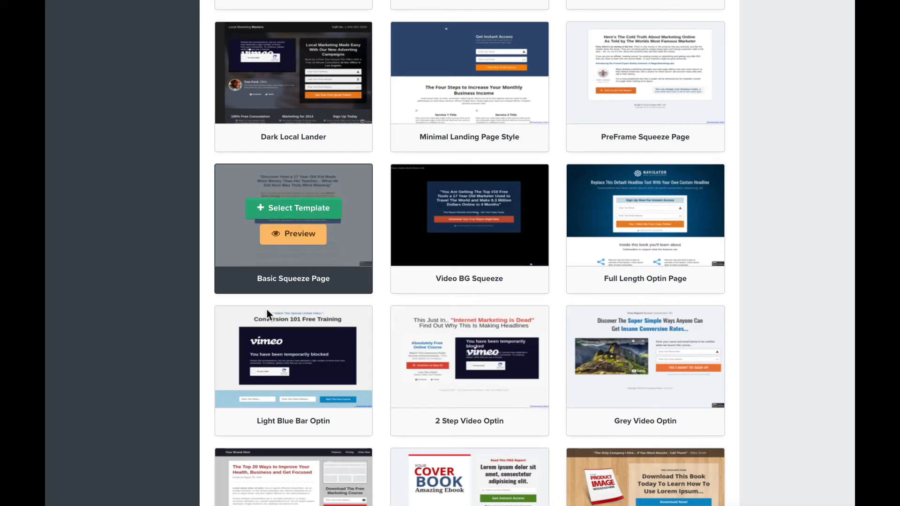
pyautogui.click(292, 210)
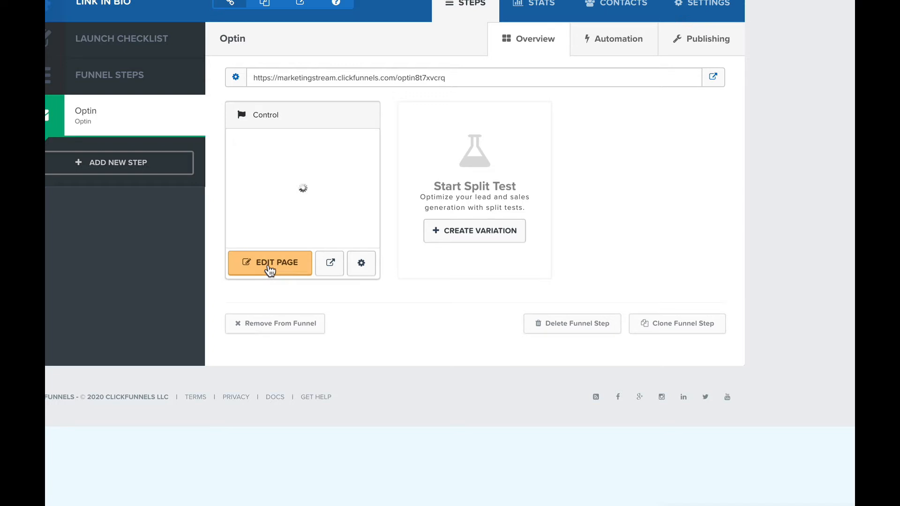
# Step: Open the Optin page in the editor and set its main section background to dark gray
pyautogui.click(270, 266)
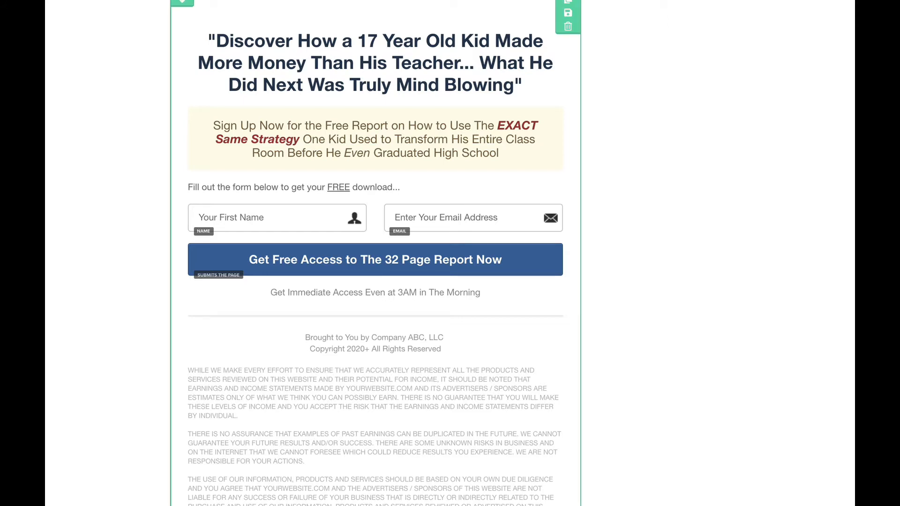
pyautogui.click(568, 0)
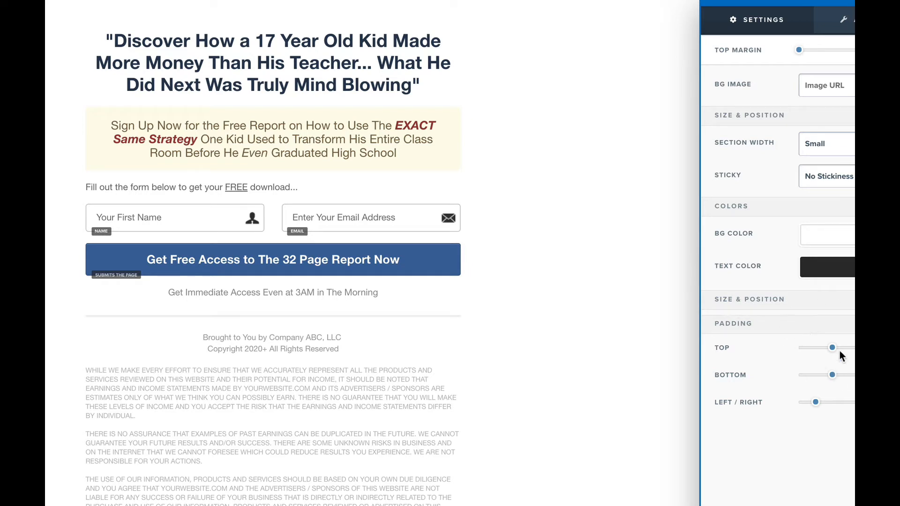
pyautogui.click(829, 242)
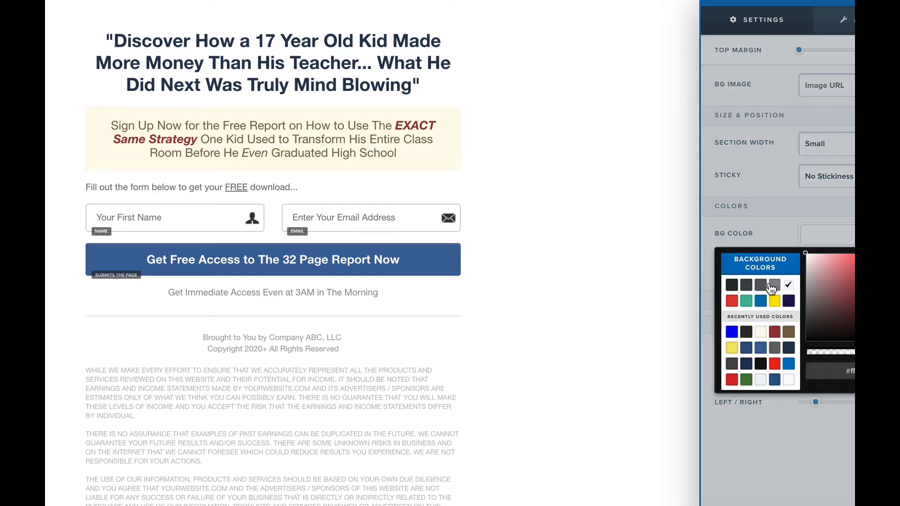
pyautogui.click(732, 286)
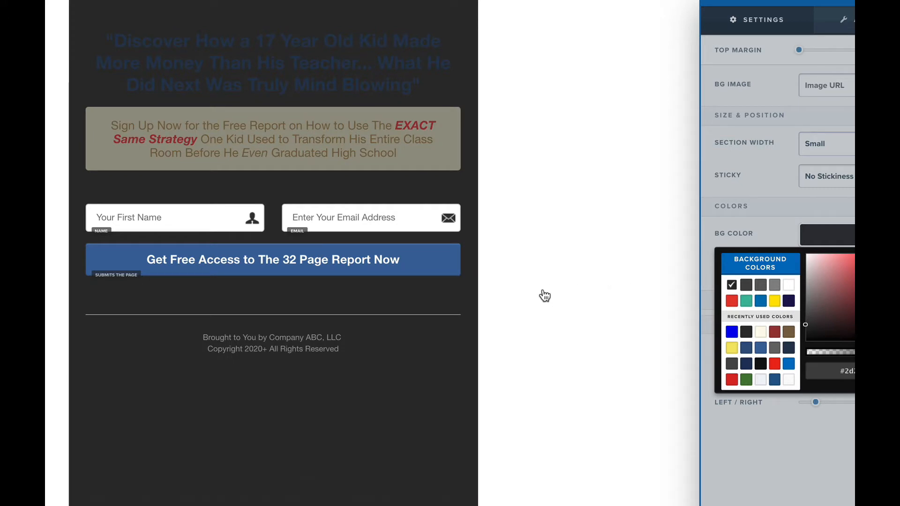
pyautogui.click(424, 347)
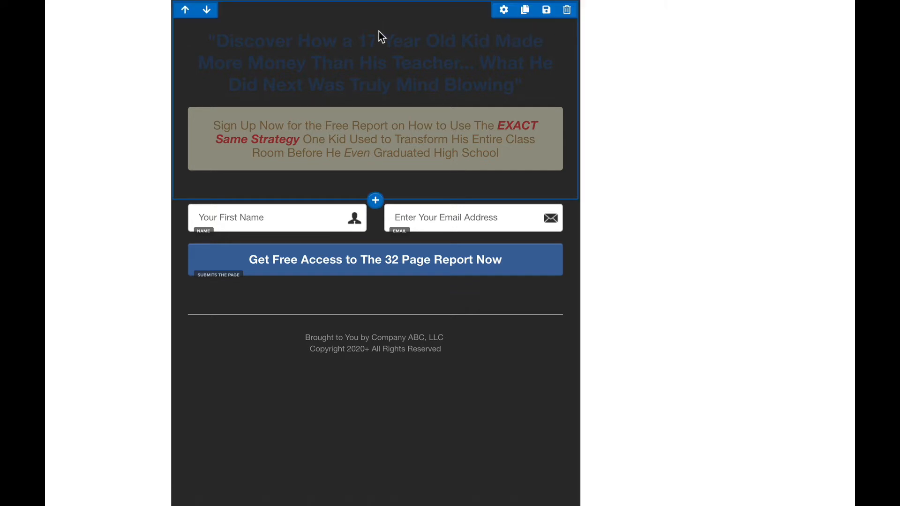
# Step: Add an Image element below the headline using the portrait photo from the library
pyautogui.click(375, 99)
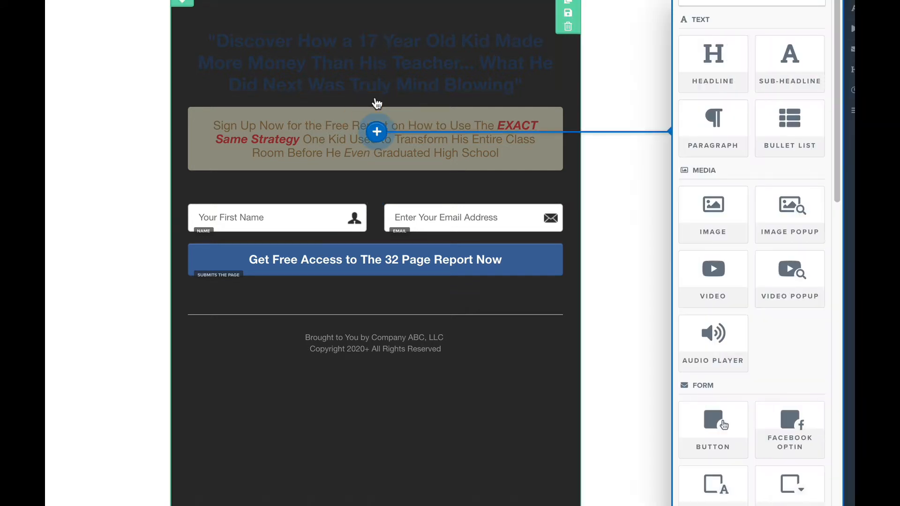
pyautogui.click(717, 216)
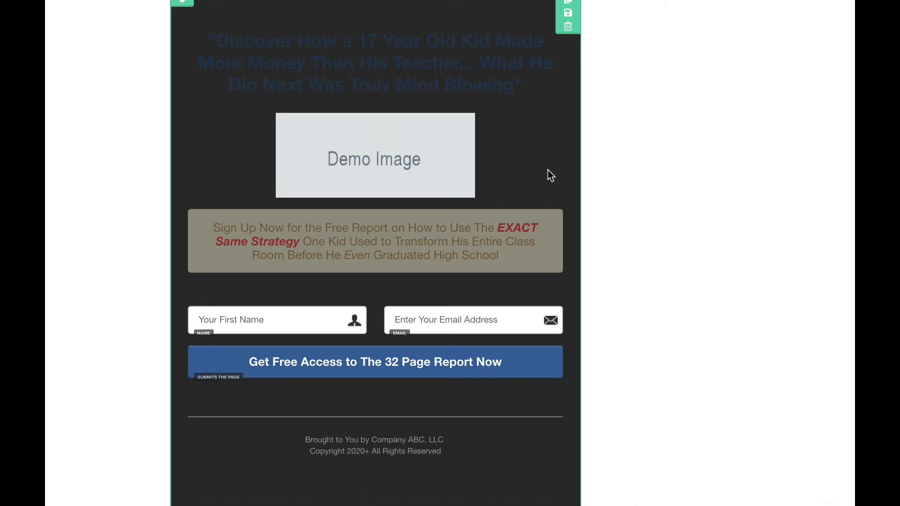
pyautogui.click(386, 155)
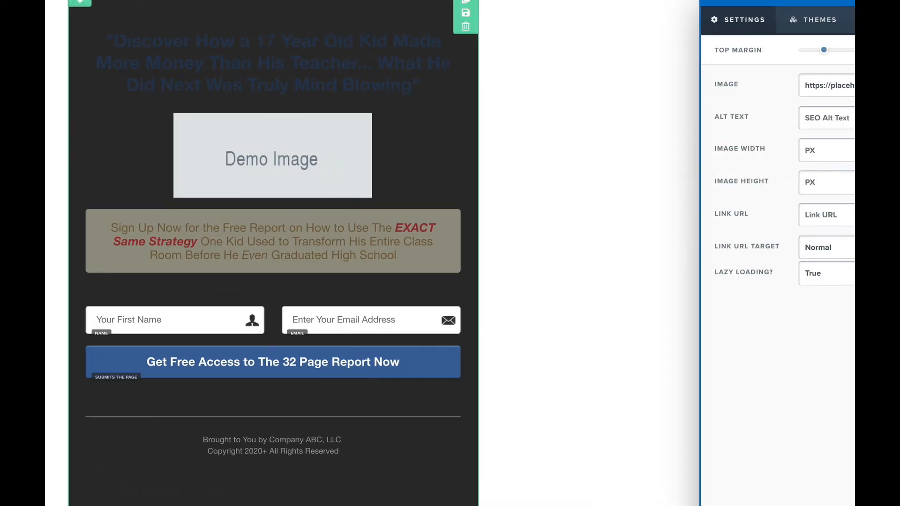
pyautogui.click(853, 85)
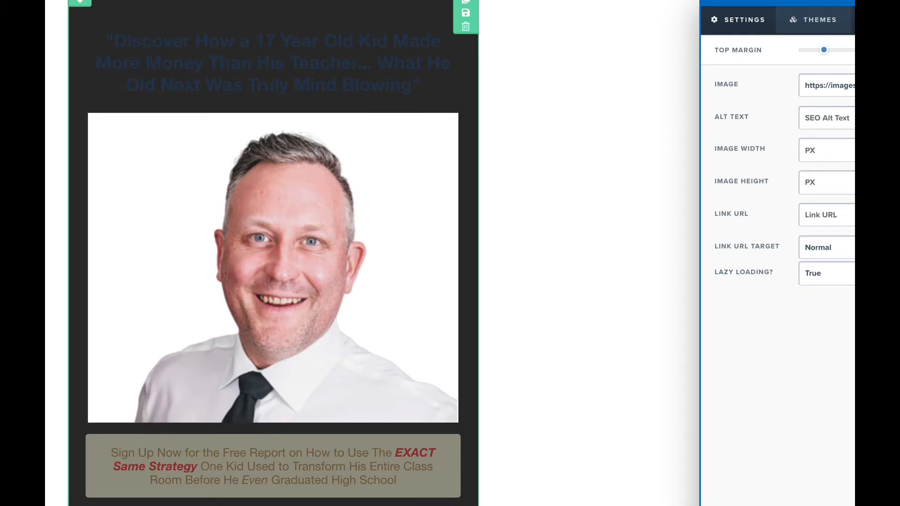
# Step: Make the portrait circular with a Dark Thumbnail border
pyautogui.click(853, 20)
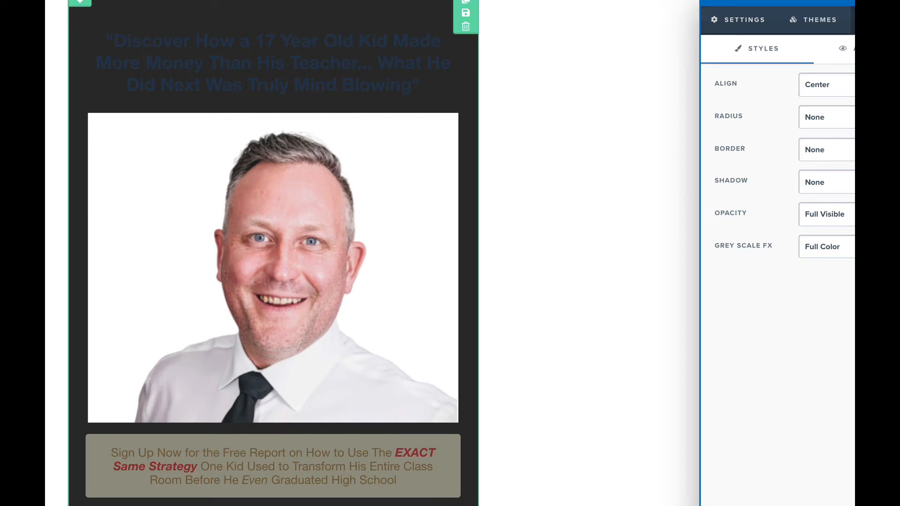
pyautogui.click(848, 117)
pyautogui.click(833, 127)
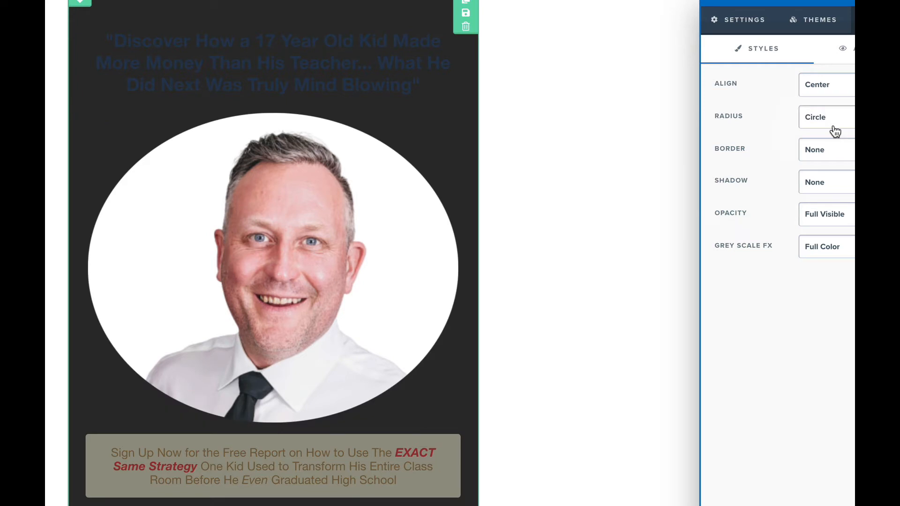
pyautogui.click(833, 153)
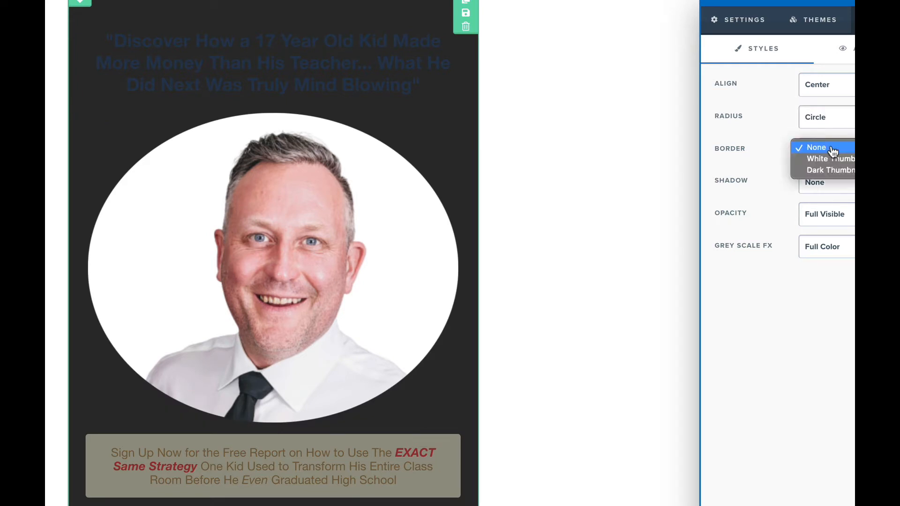
pyautogui.click(831, 160)
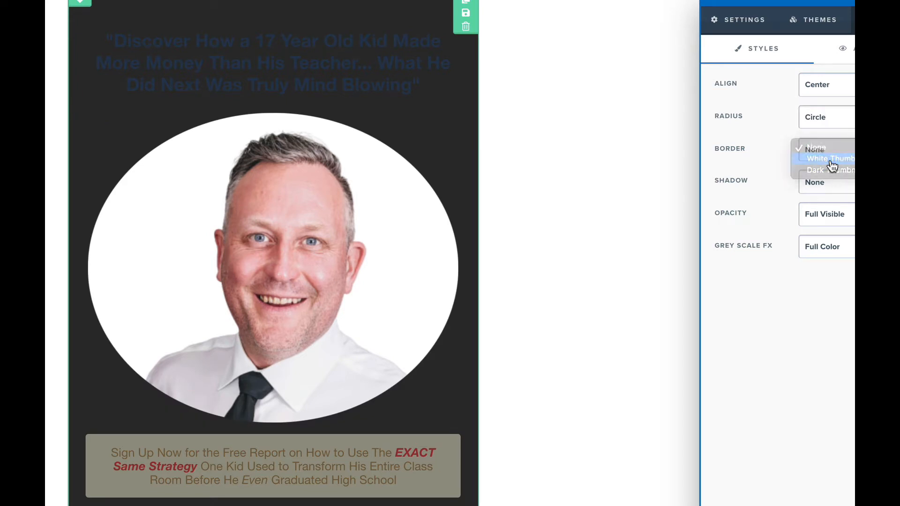
pyautogui.click(825, 160)
pyautogui.click(830, 170)
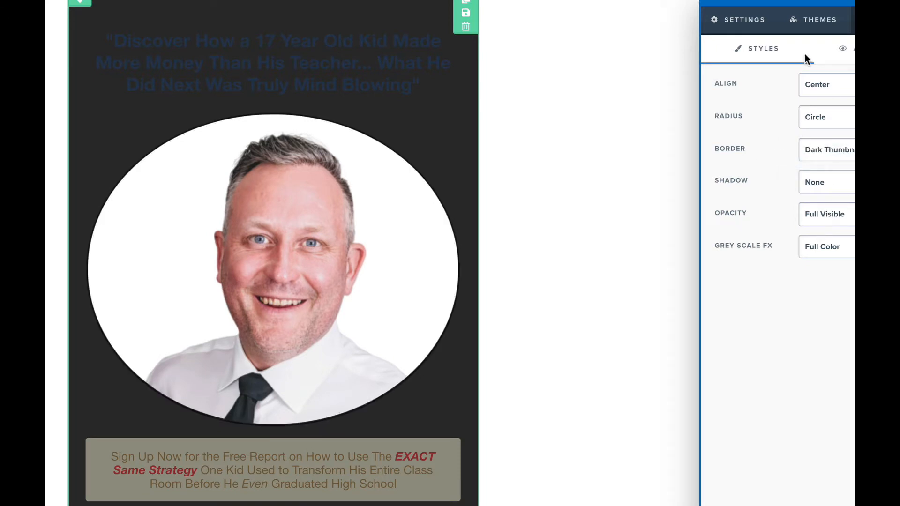
# Step: Resize the portrait to 170 by 170 pixels
pyautogui.click(734, 19)
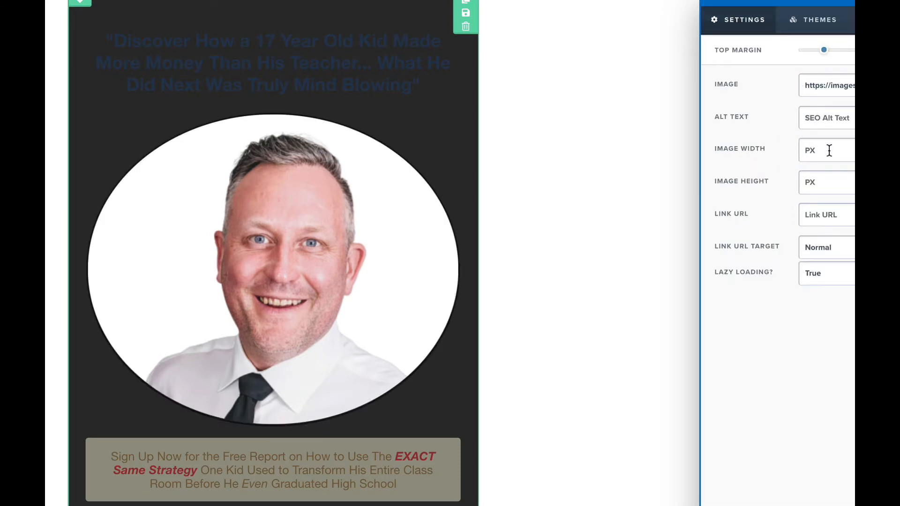
pyautogui.write('1')
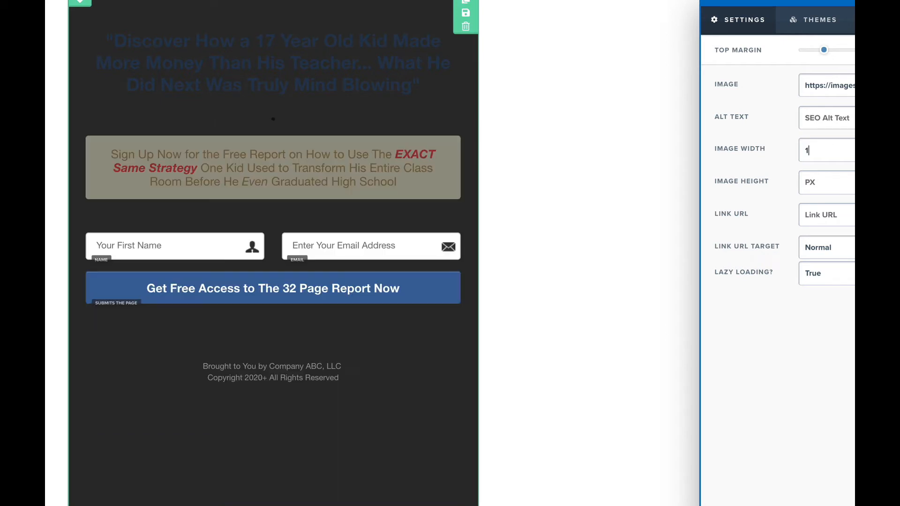
pyautogui.write('70')
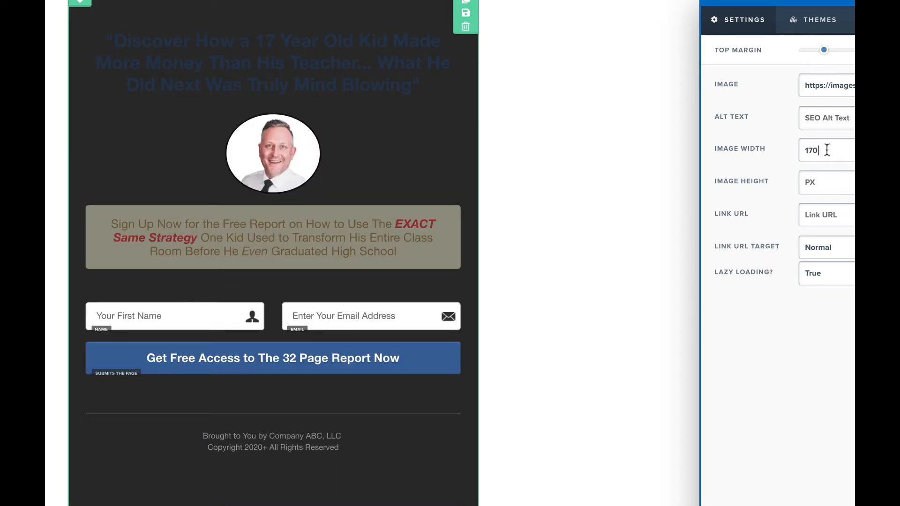
pyautogui.click(850, 174)
pyautogui.write('170')
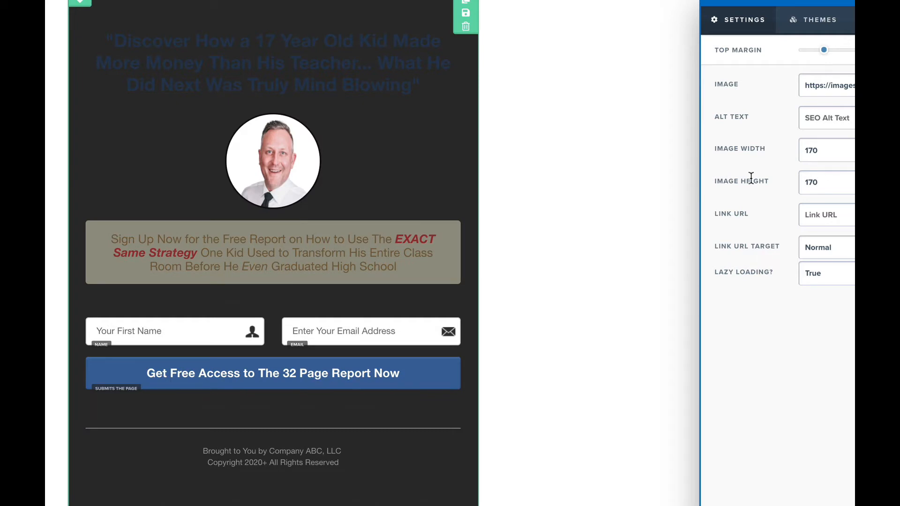
pyautogui.click(301, 58)
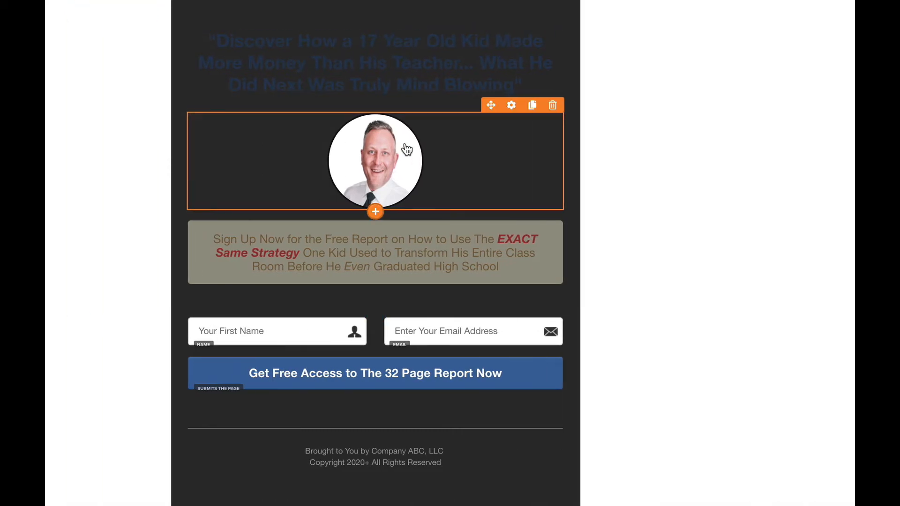
# Step: Move the portrait above the headline and add a new white headline beneath it
pyautogui.moveTo(488, 104); pyautogui.dragTo(412, 36)
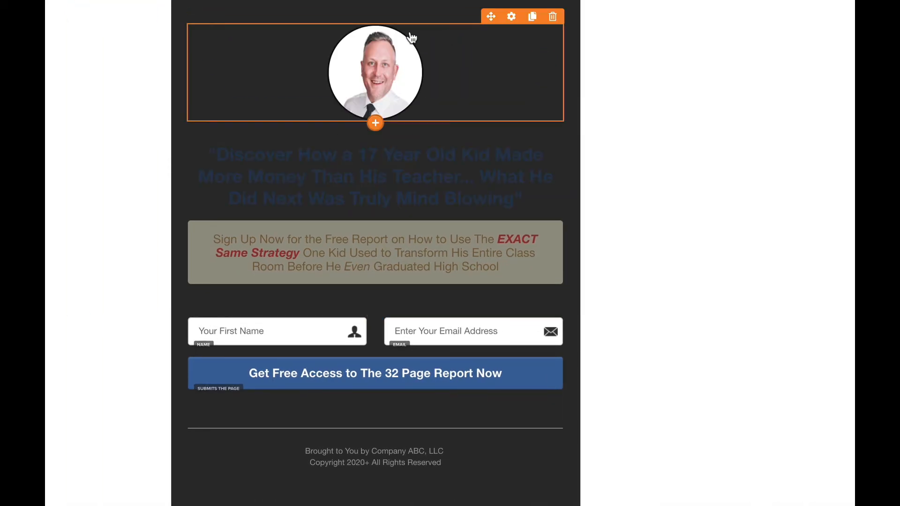
pyautogui.click(375, 126)
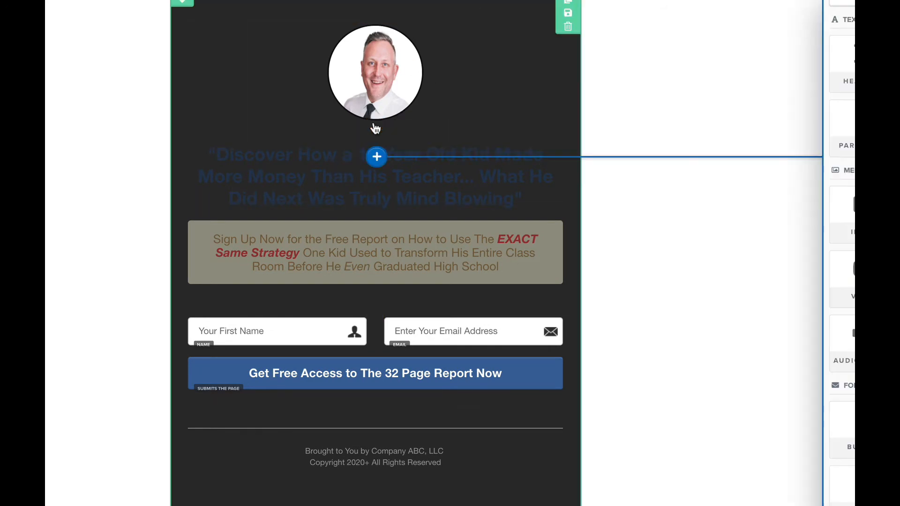
pyautogui.click(716, 61)
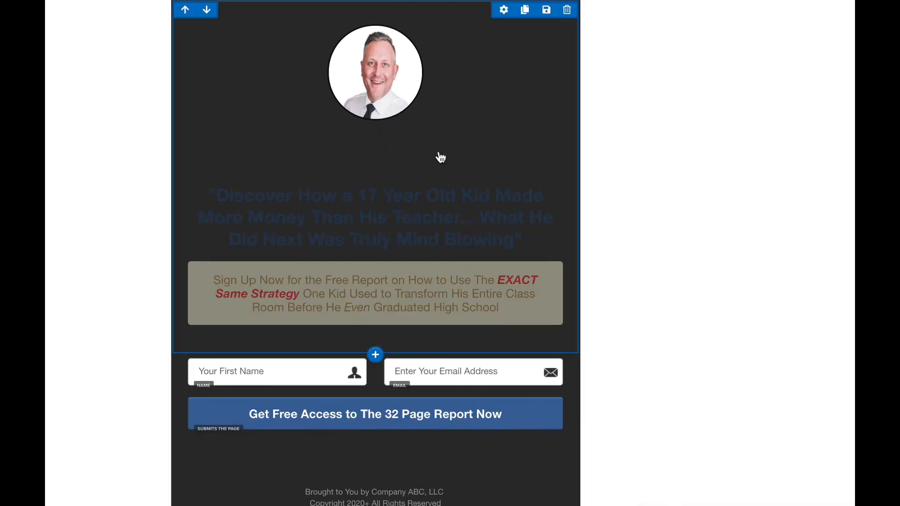
pyautogui.click(428, 151)
pyautogui.tripleClick(409, 150)
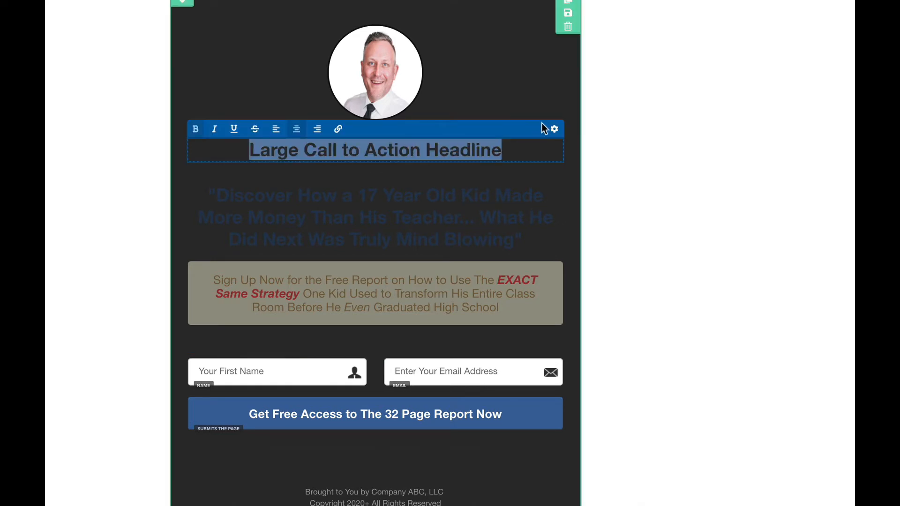
pyautogui.click(554, 128)
pyautogui.click(835, 177)
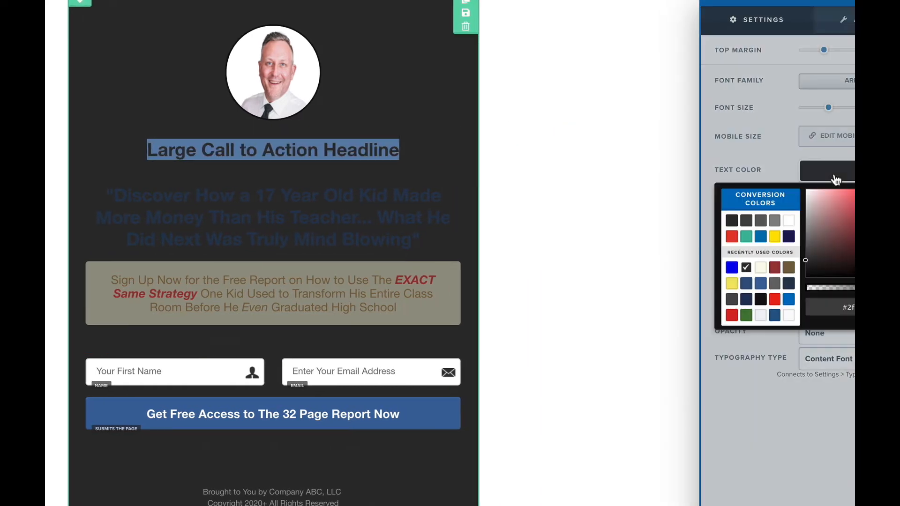
pyautogui.click(793, 219)
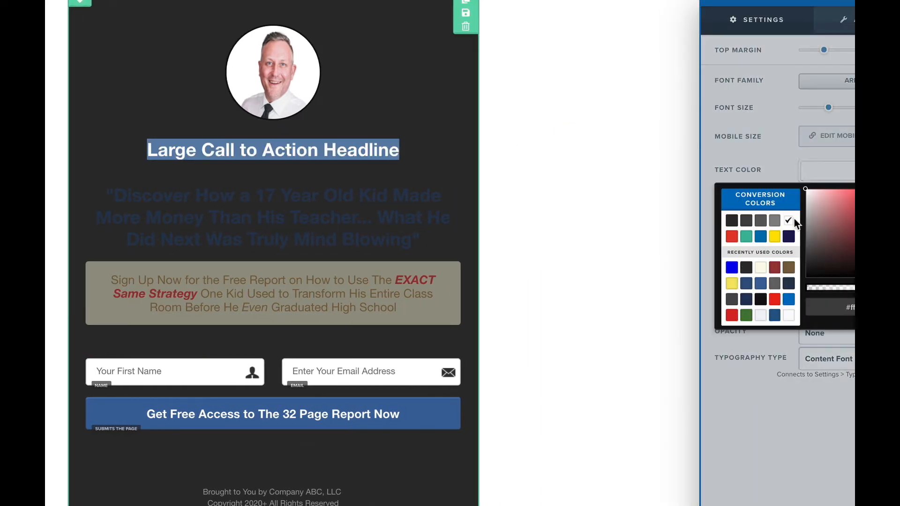
pyautogui.click(245, 150)
# Step: Enter the person's full name in the headline and add a sub-headline below it
pyautogui.click(348, 149)
pyautogui.tripleClick(348, 149)
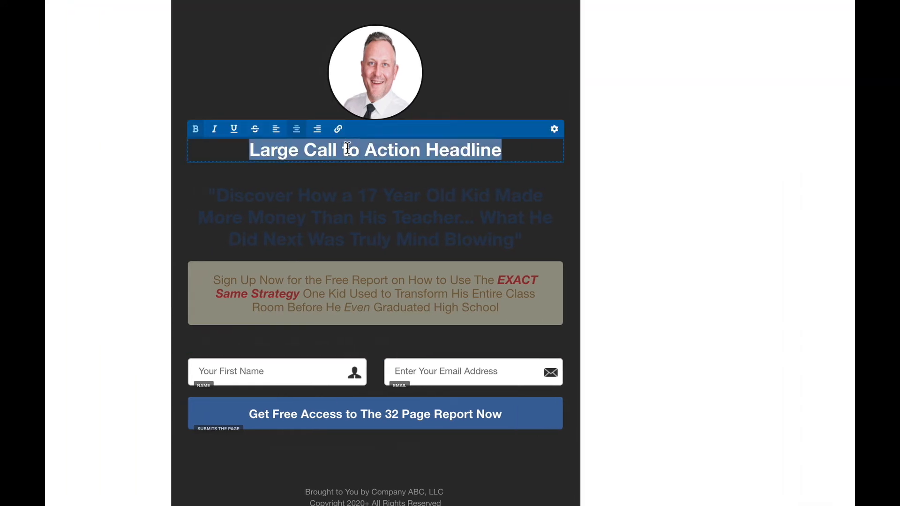
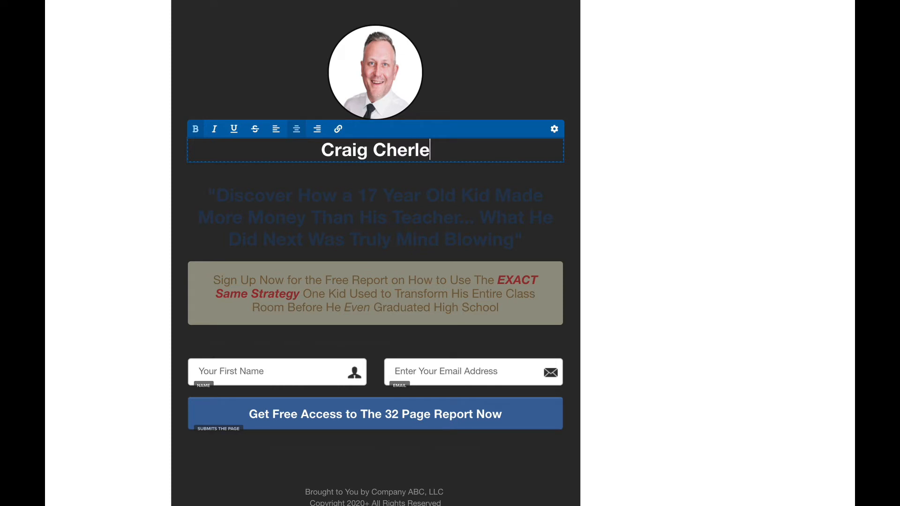
pyautogui.write('rt')
pyautogui.press('BackSpace')
pyautogui.press('BackSpace')
pyautogui.write('t')
pyautogui.click(362, 193)
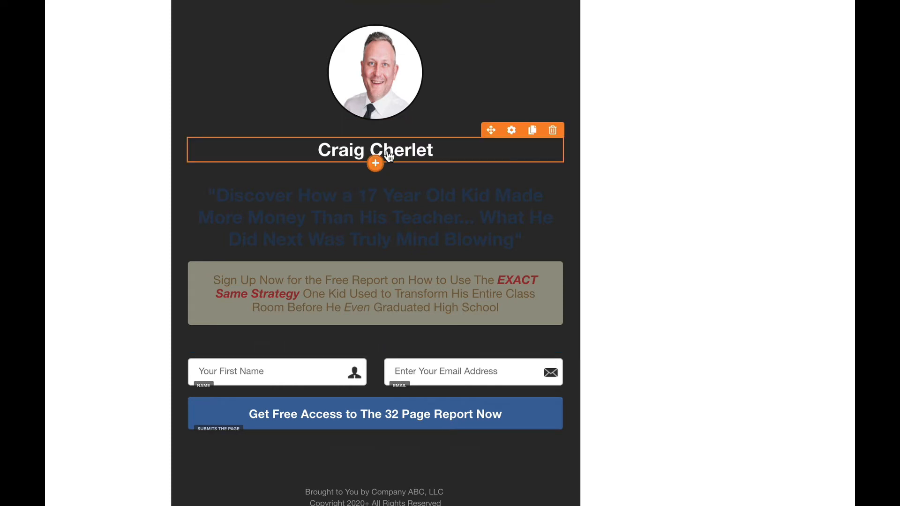
pyautogui.click(376, 164)
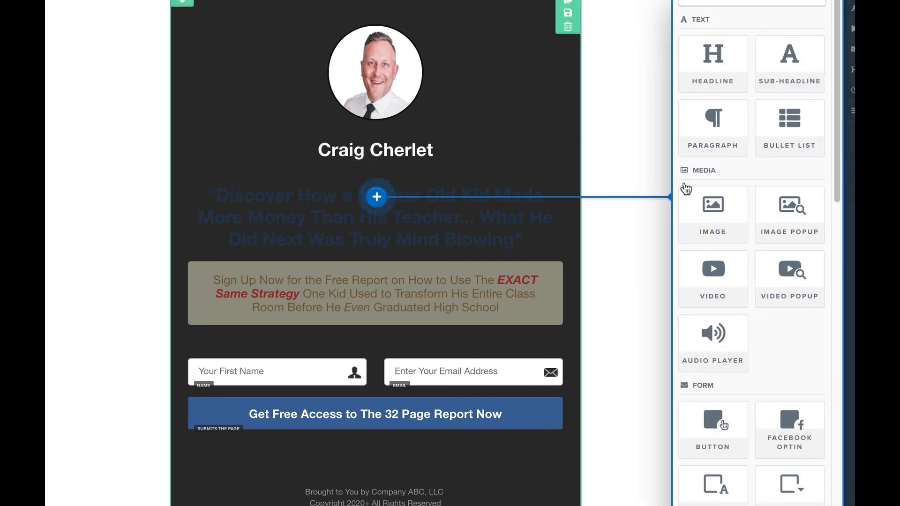
pyautogui.click(789, 74)
# Step: Paste the social handle into the sub-headline and make its text white
pyautogui.click(384, 184)
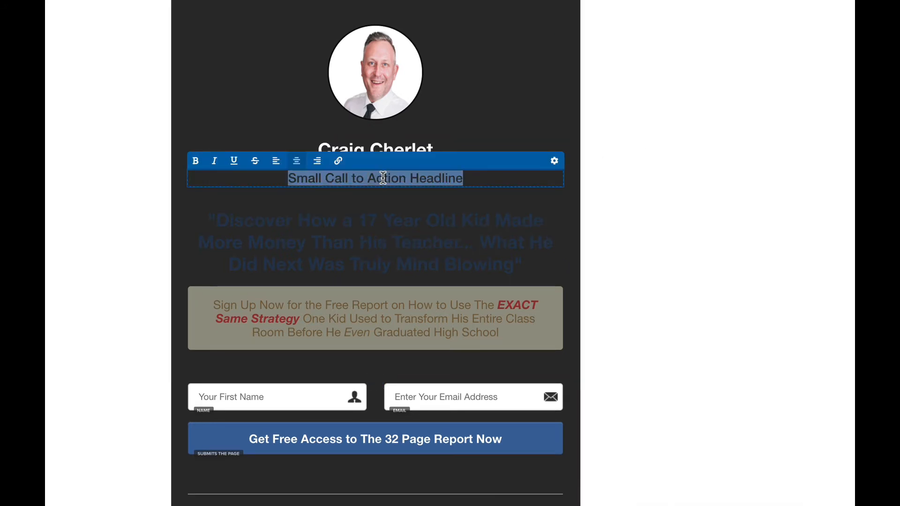
pyautogui.press('BackSpace')
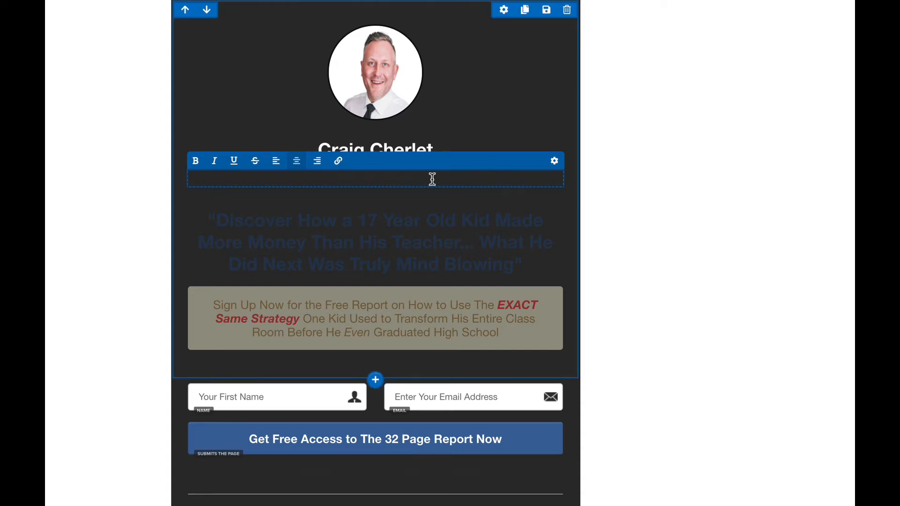
pyautogui.click(555, 160)
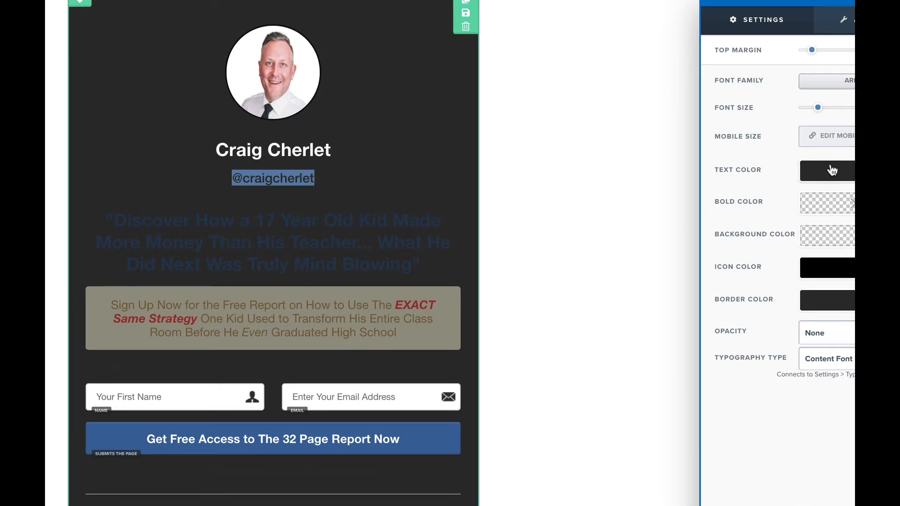
pyautogui.click(832, 171)
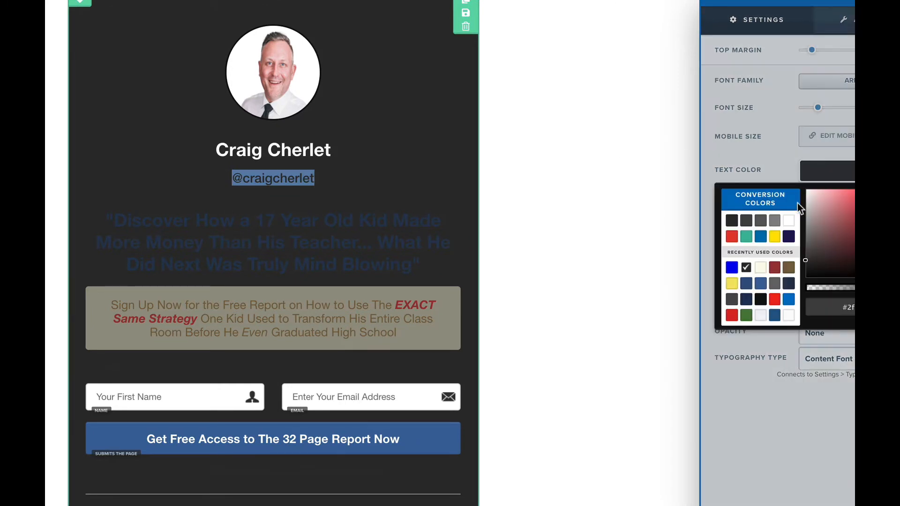
pyautogui.click(789, 221)
pyautogui.click(312, 225)
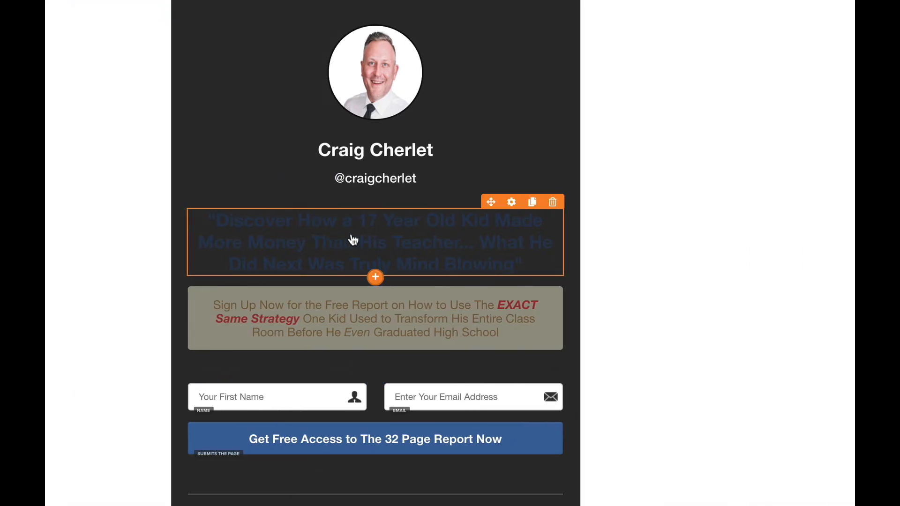
# Step: Set the long quoted headline's text colour to white
pyautogui.click(509, 203)
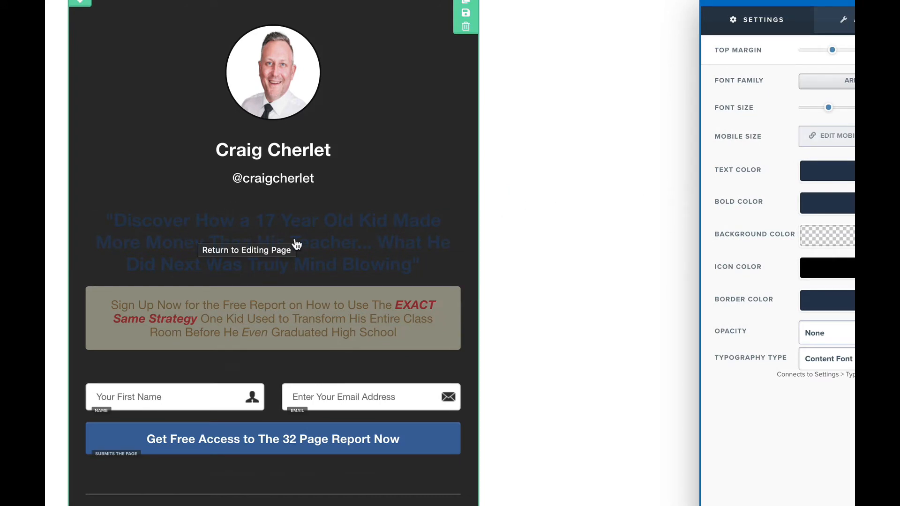
pyautogui.click(829, 177)
pyautogui.click(790, 222)
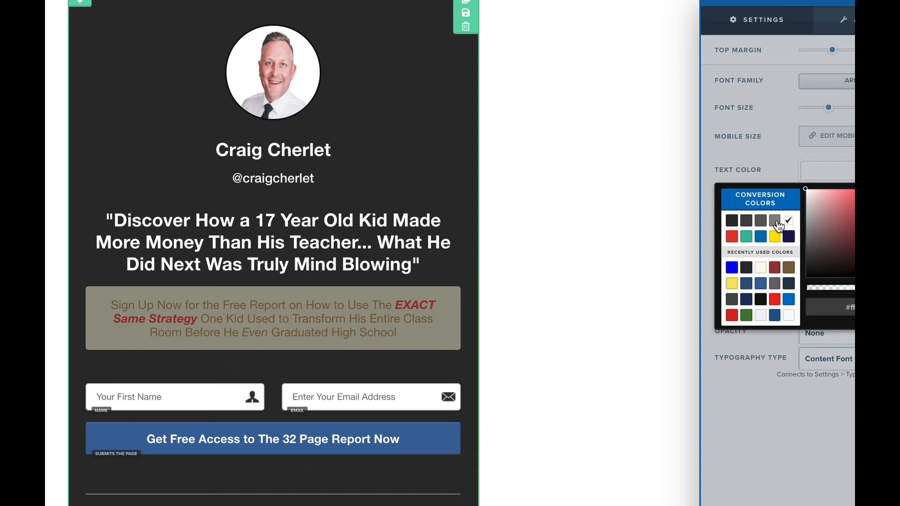
pyautogui.click(352, 197)
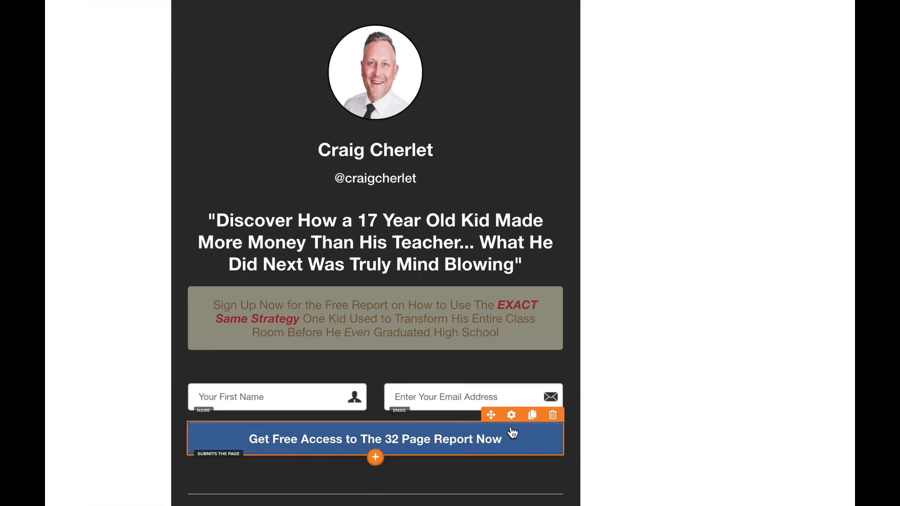
# Step: Duplicate the submit button under the handle as 'Ask Me Anything' with sub text 'Get 1 on 1 coaching with me.'
pyautogui.click(525, 419)
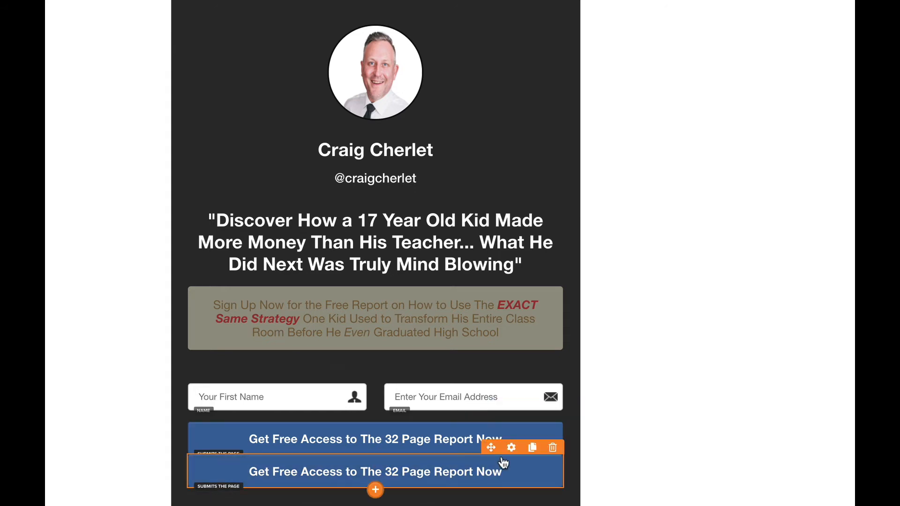
pyautogui.moveTo(491, 449); pyautogui.dragTo(336, 202)
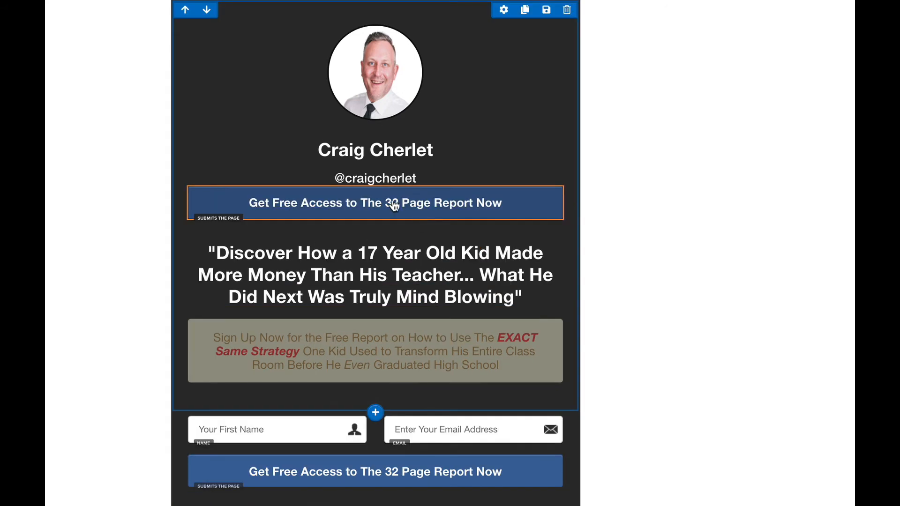
pyautogui.click(387, 206)
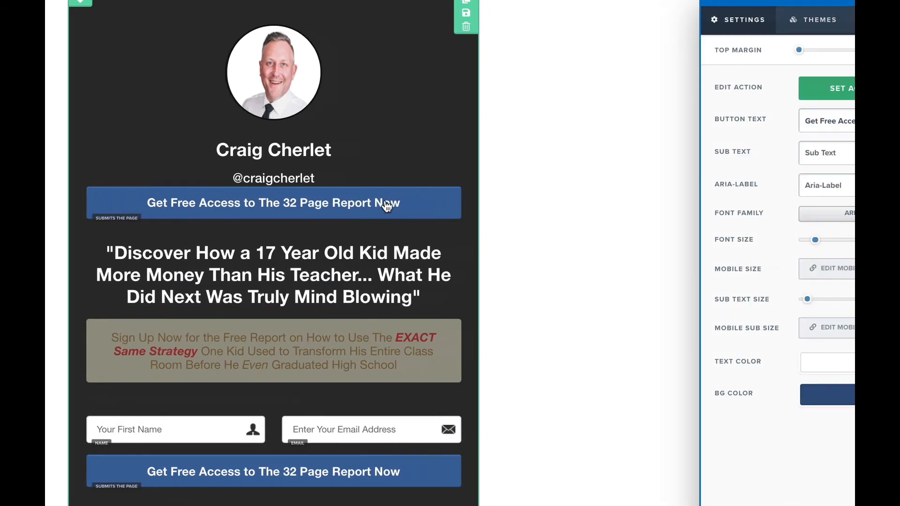
pyautogui.tripleClick(837, 122)
pyautogui.write('Ask ')
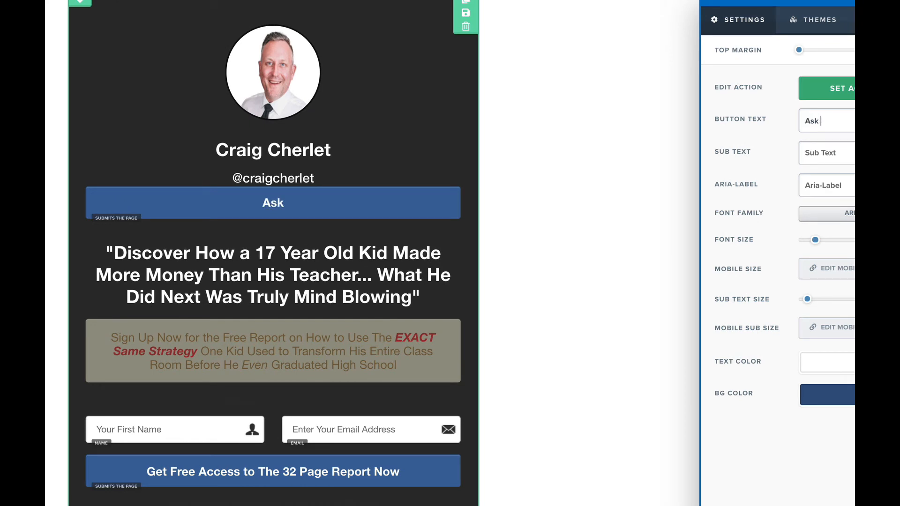
pyautogui.write('Me Anyth')
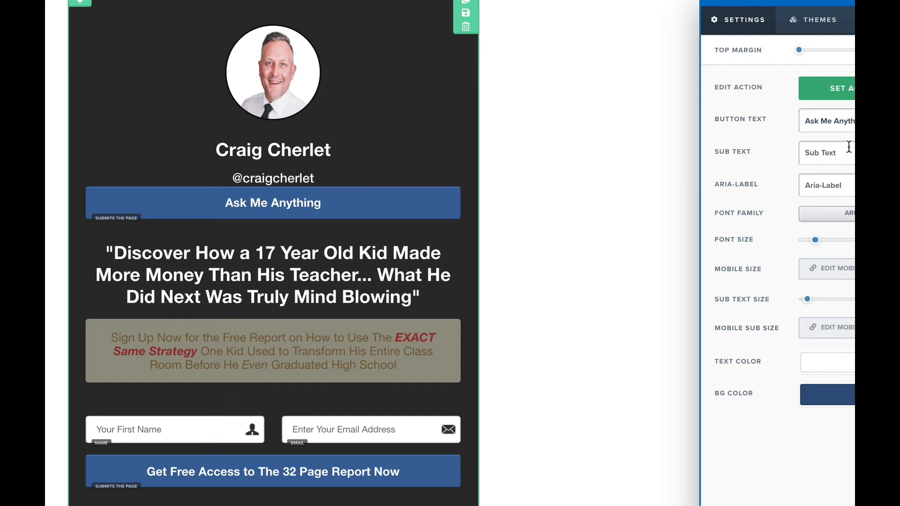
pyautogui.write('ing Get 1 ')
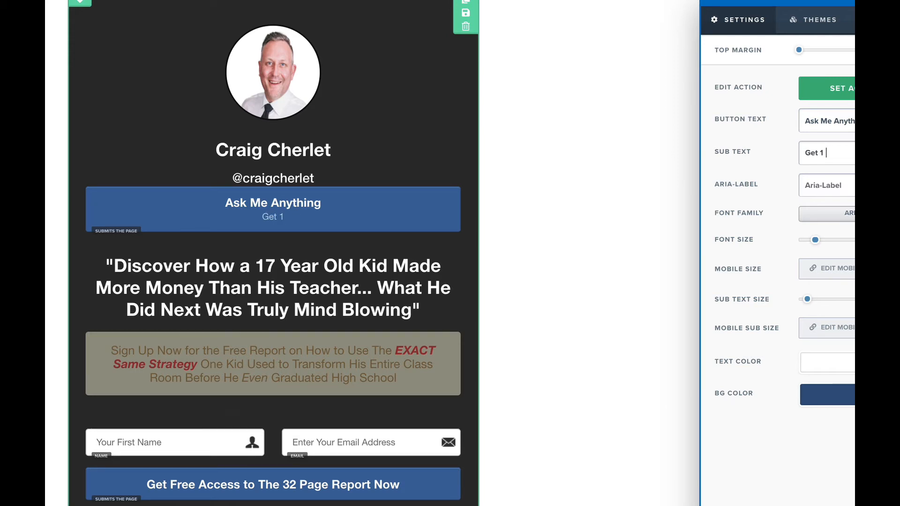
pyautogui.write('on 1 coaching')
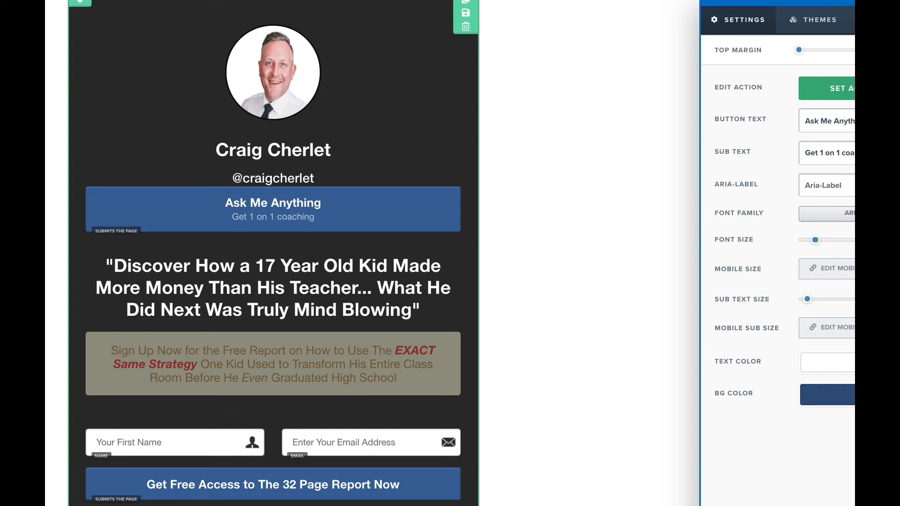
pyautogui.write(' with')
pyautogui.write('me')
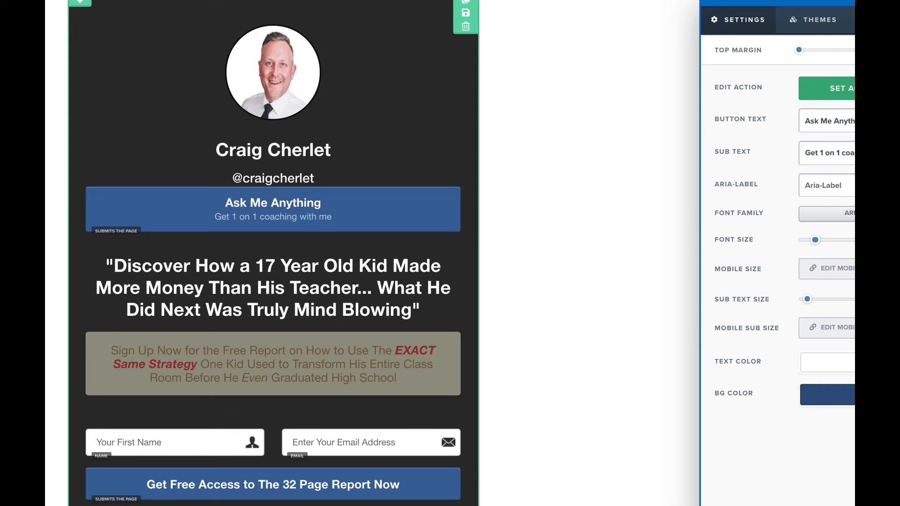
pyautogui.write('.')
pyautogui.click(561, 185)
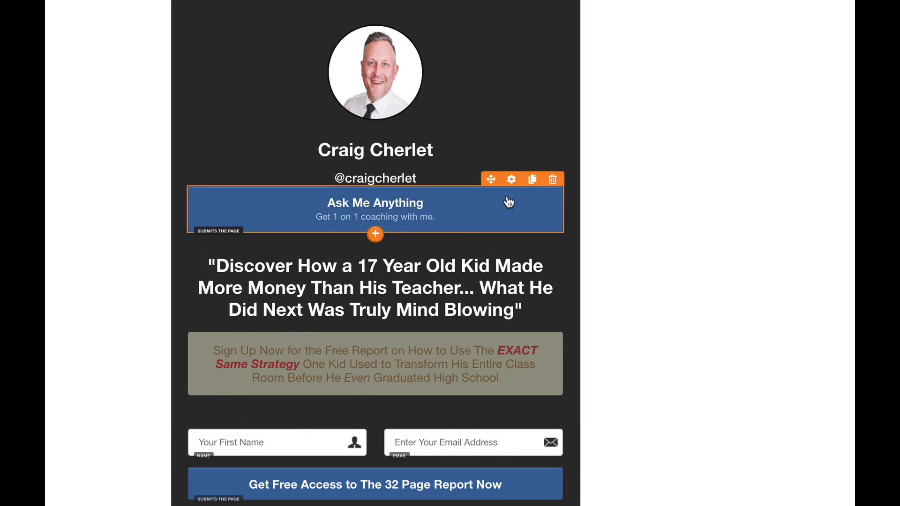
# Step: Add top spacing to the Ask Me Anything button and enlarge its text
pyautogui.click(508, 181)
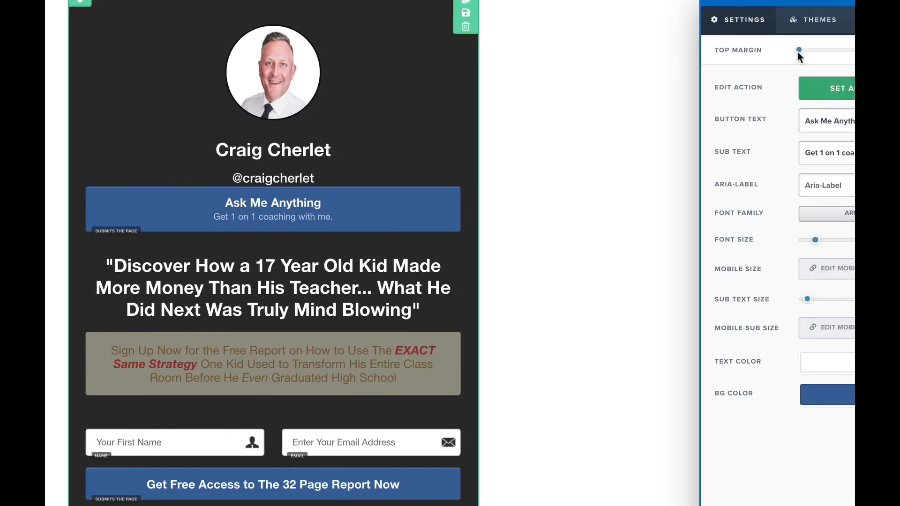
pyautogui.moveTo(799, 51); pyautogui.dragTo(827, 52)
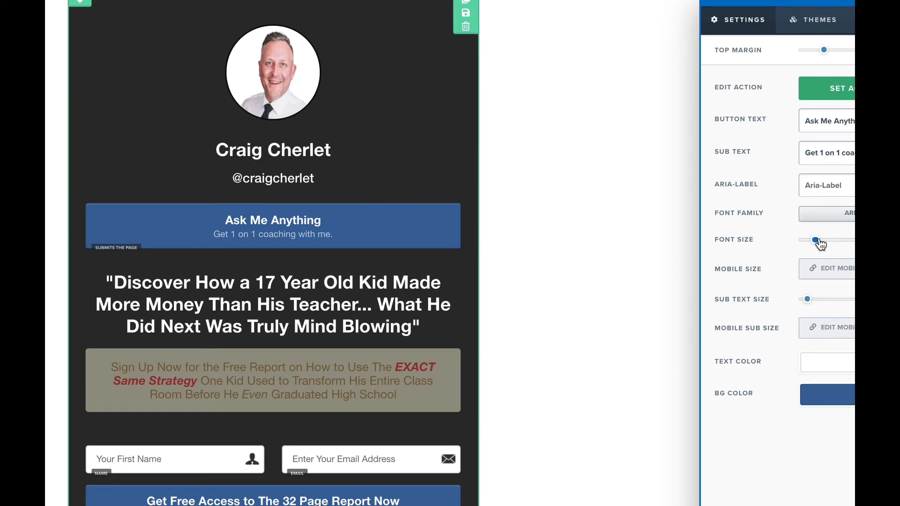
pyautogui.moveTo(820, 244); pyautogui.dragTo(823, 244)
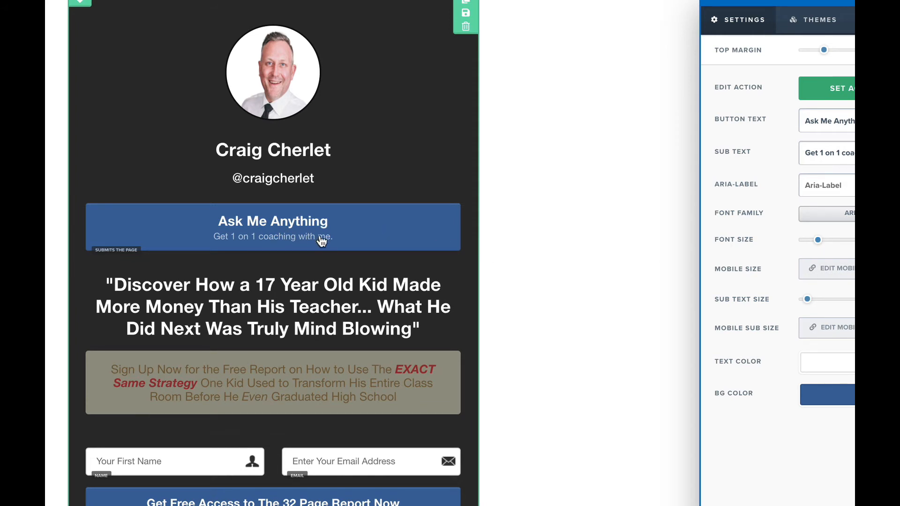
# Step: Clone the button as 'Subscribe to me on Youtube' with sub text 'Get all the free training you need on my channel.'
pyautogui.click(444, 160)
pyautogui.click(533, 197)
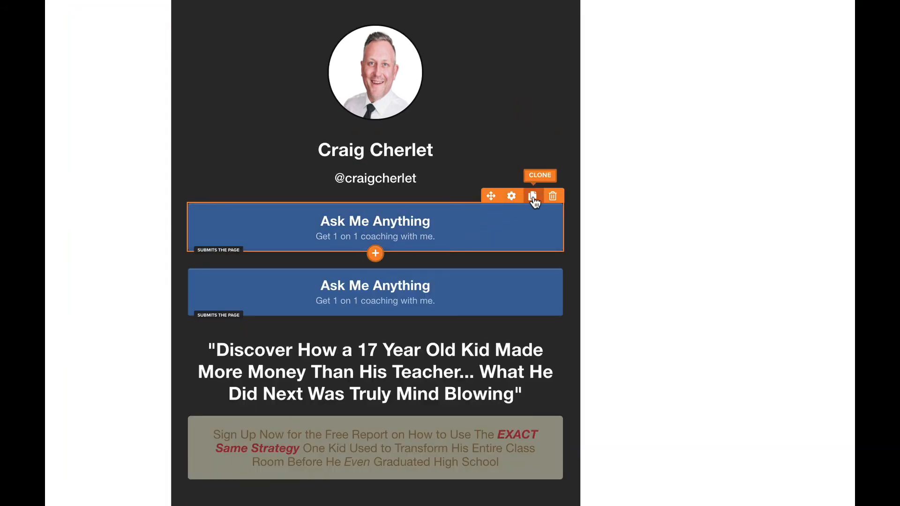
pyautogui.click(396, 289)
pyautogui.click(400, 298)
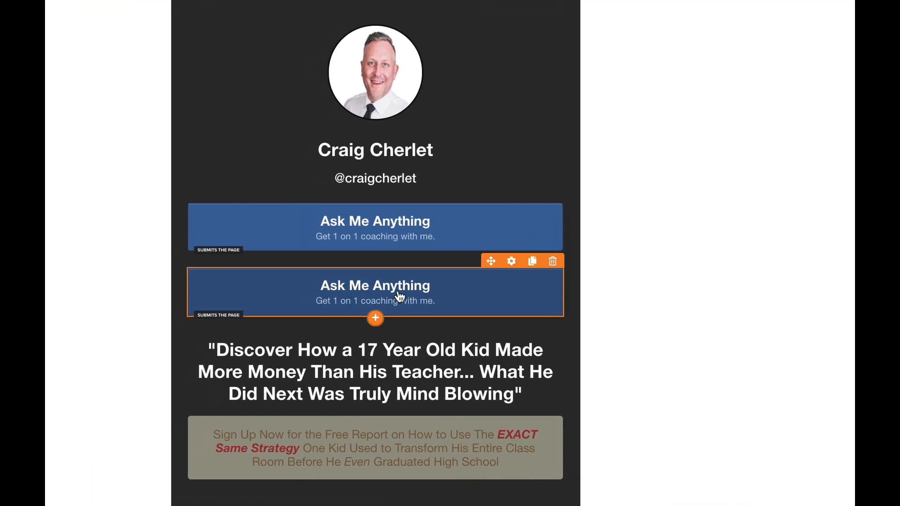
pyautogui.click(400, 297)
pyautogui.tripleClick(852, 124)
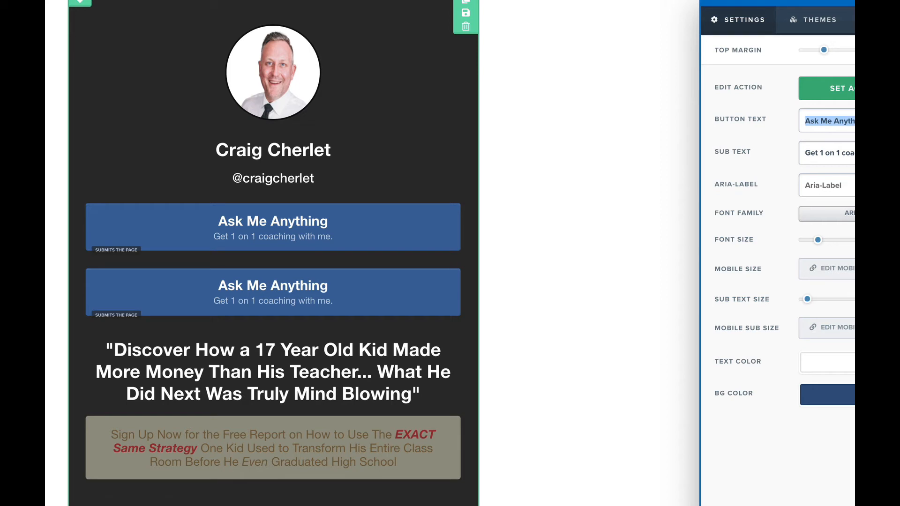
pyautogui.write('Subscribe')
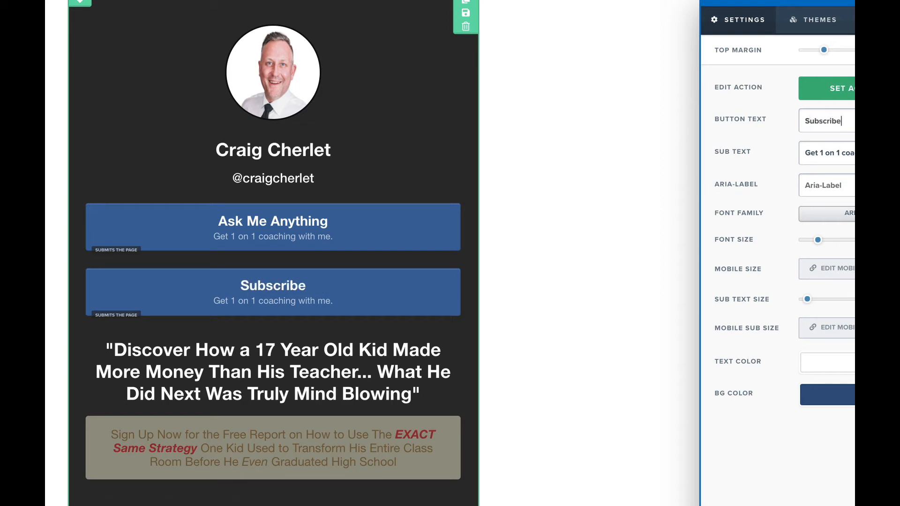
pyautogui.write(' to me')
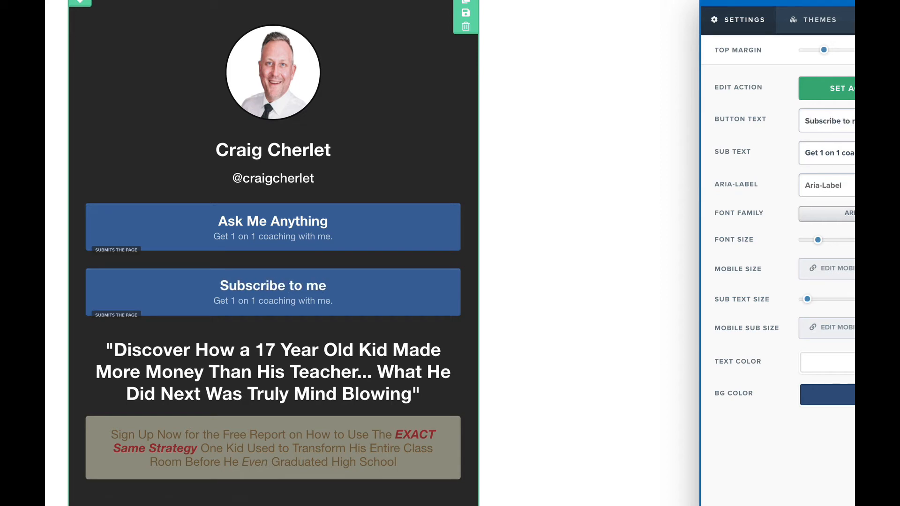
pyautogui.write(' on Youtube')
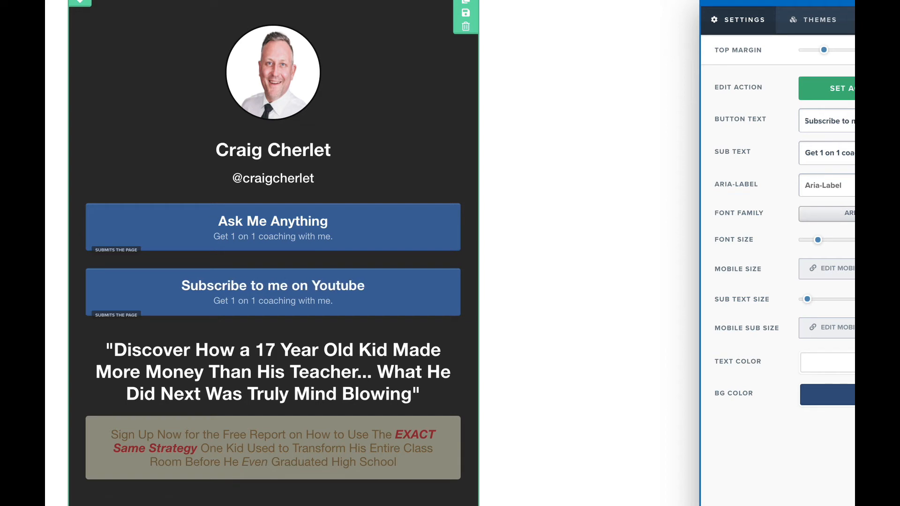
pyautogui.click(839, 150)
pyautogui.write('Get ')
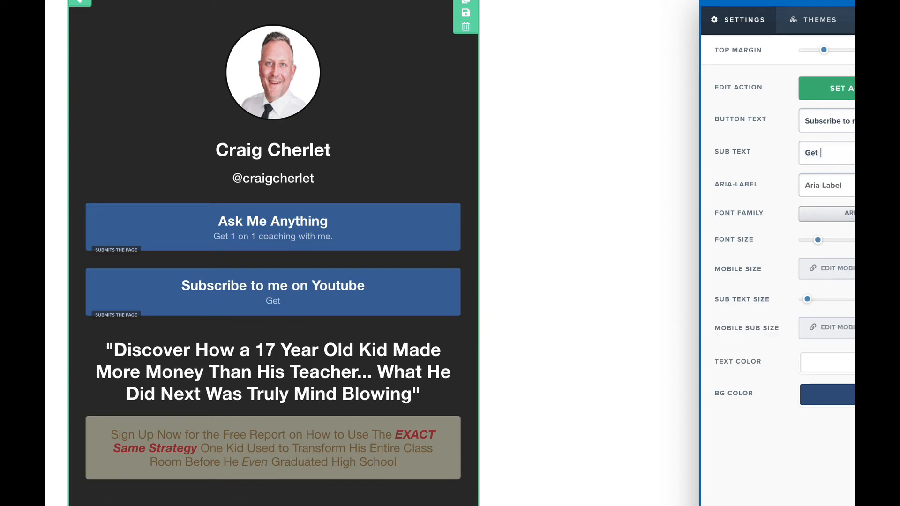
pyautogui.write('all the fre')
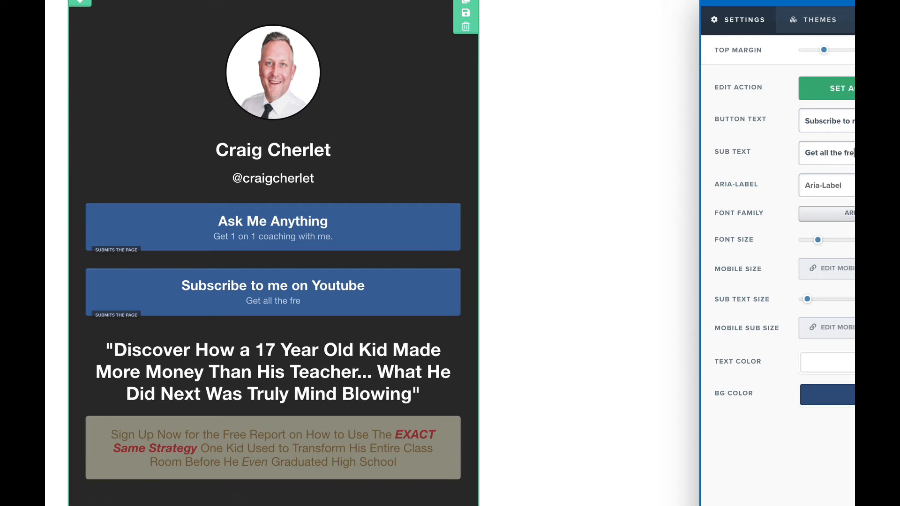
pyautogui.write('e training y')
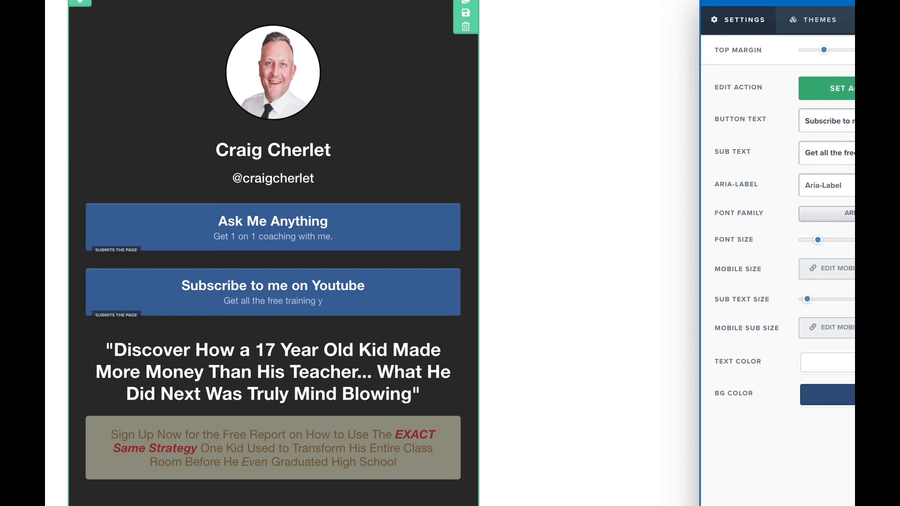
pyautogui.write('ou need on')
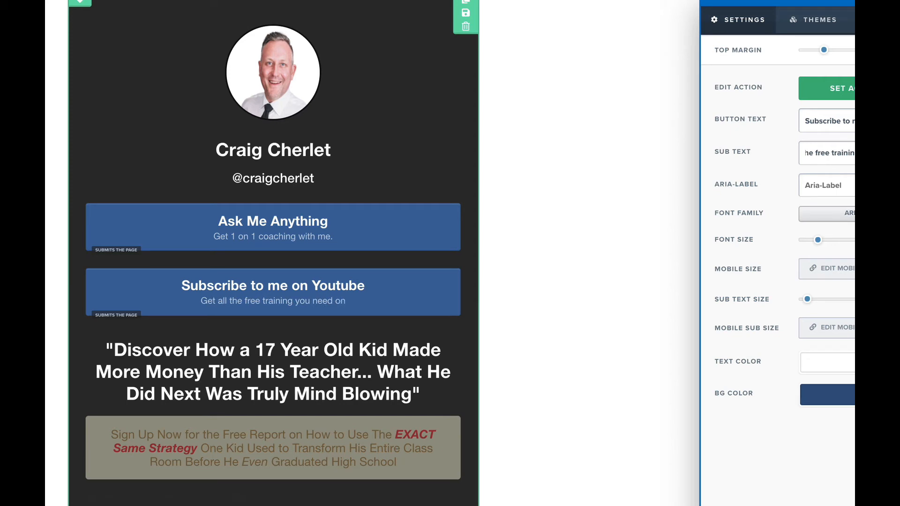
pyautogui.write(' my chnnel')
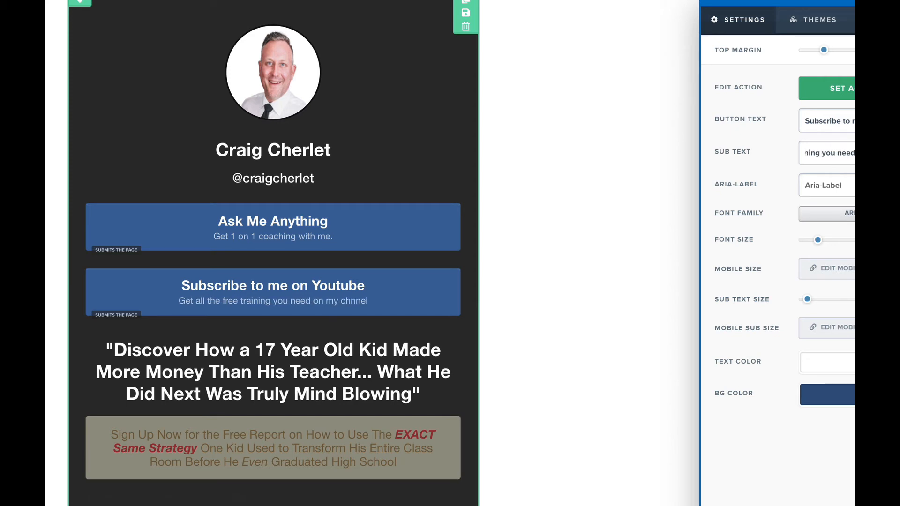
pyautogui.write('.')
pyautogui.press('BackSpace')
pyautogui.press('BackSpace')
pyautogui.press('BackSpace')
pyautogui.press('BackSpace')
pyautogui.press('BackSpace')
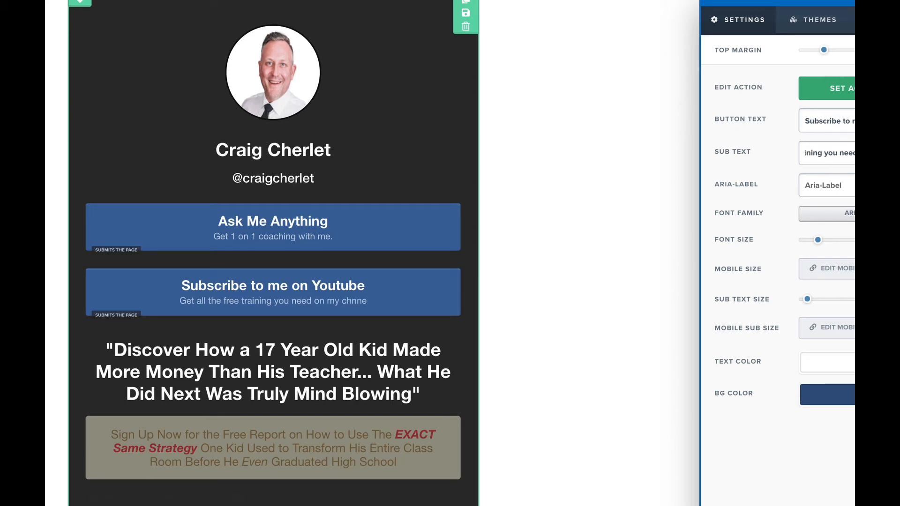
pyautogui.write('annel')
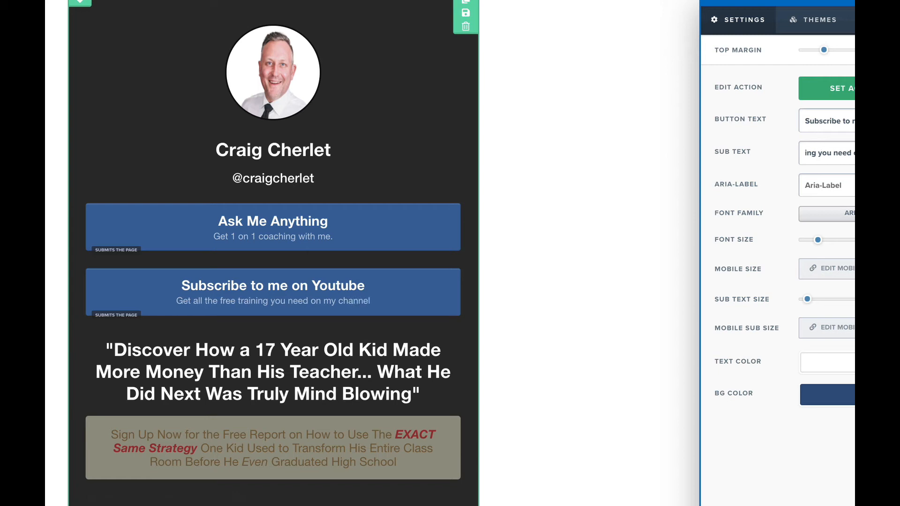
pyautogui.write('.')
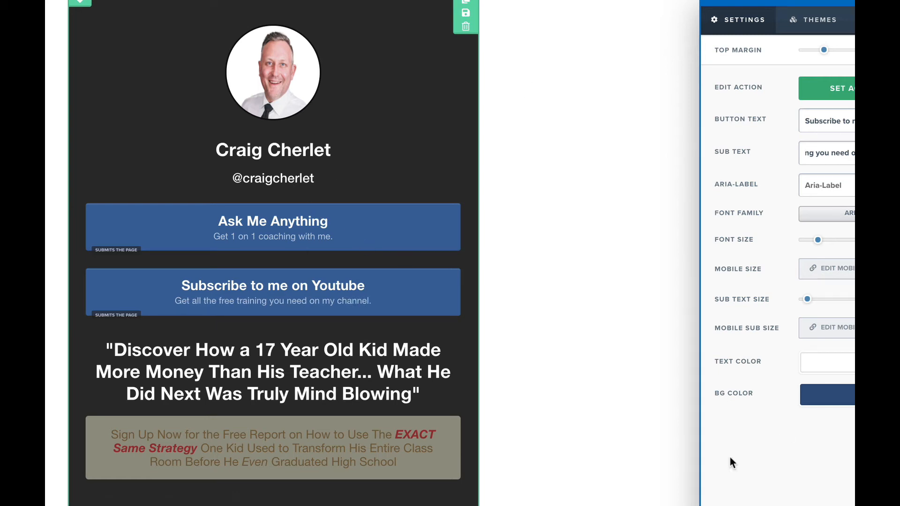
# Step: Give the Subscribe to me on Youtube button a red background
pyautogui.click(827, 395)
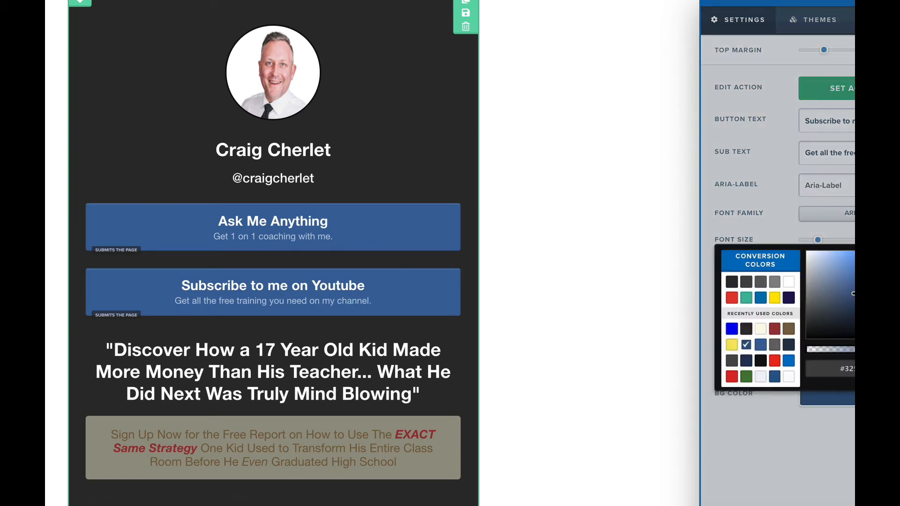
pyautogui.click(732, 298)
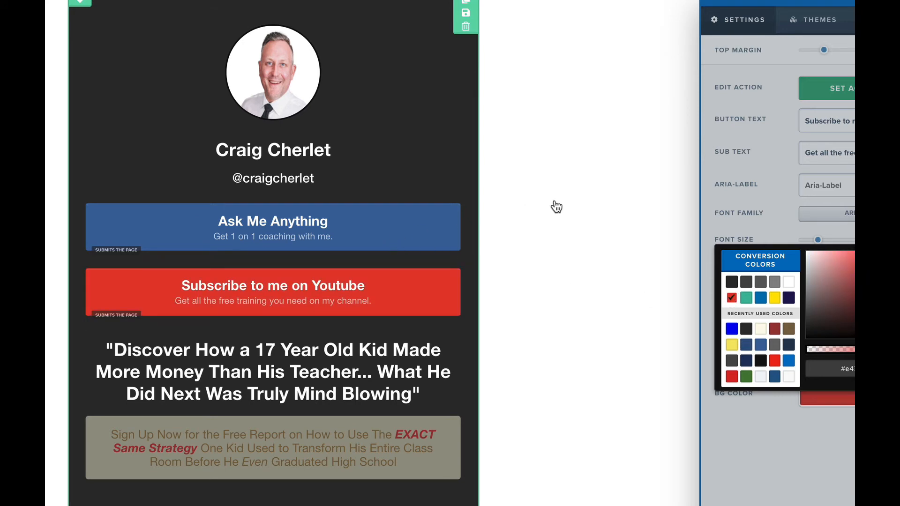
pyautogui.click(555, 206)
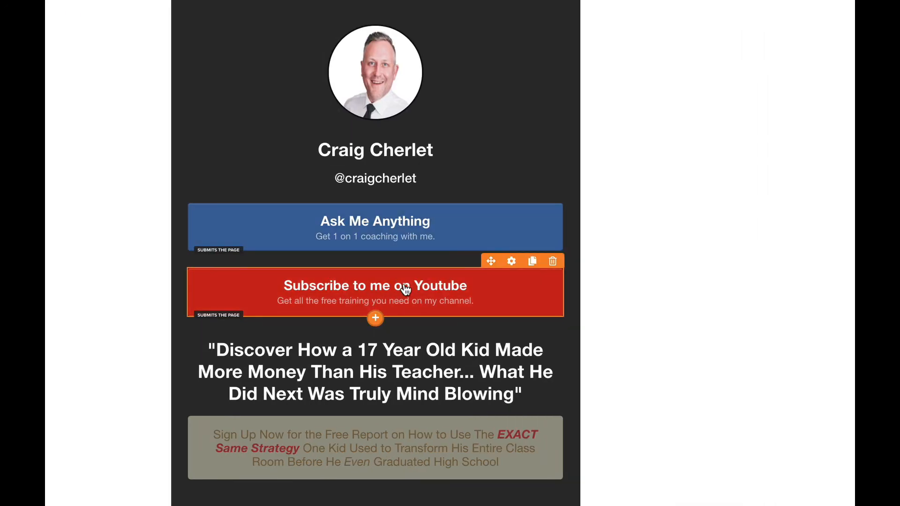
pyautogui.scroll(-3, 374, 263)
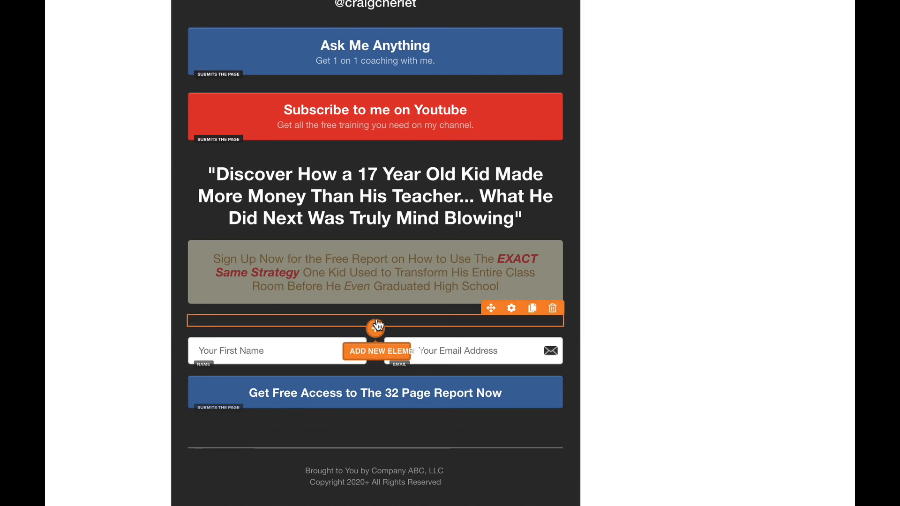
# Step: Add a 1-column row and stack the first-name field above the email field in it
pyautogui.click(374, 373)
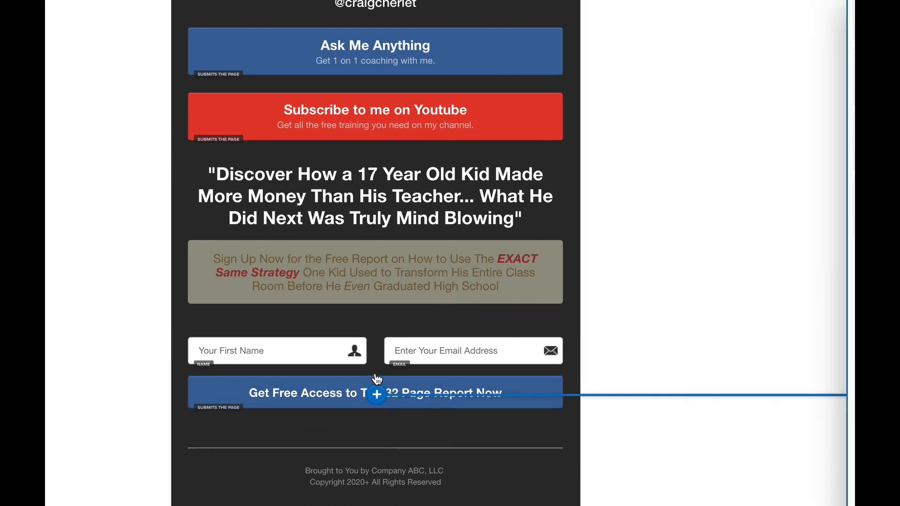
pyautogui.click(728, 26)
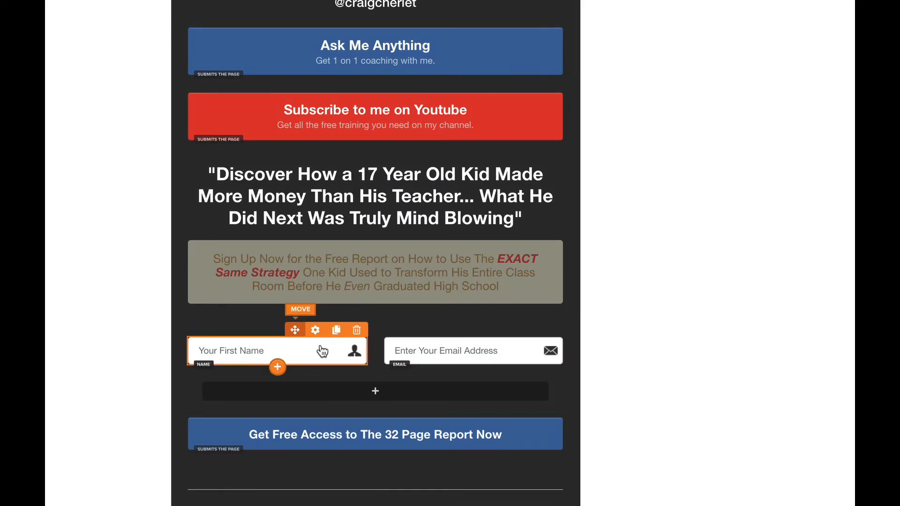
pyautogui.moveTo(321, 350); pyautogui.dragTo(374, 405)
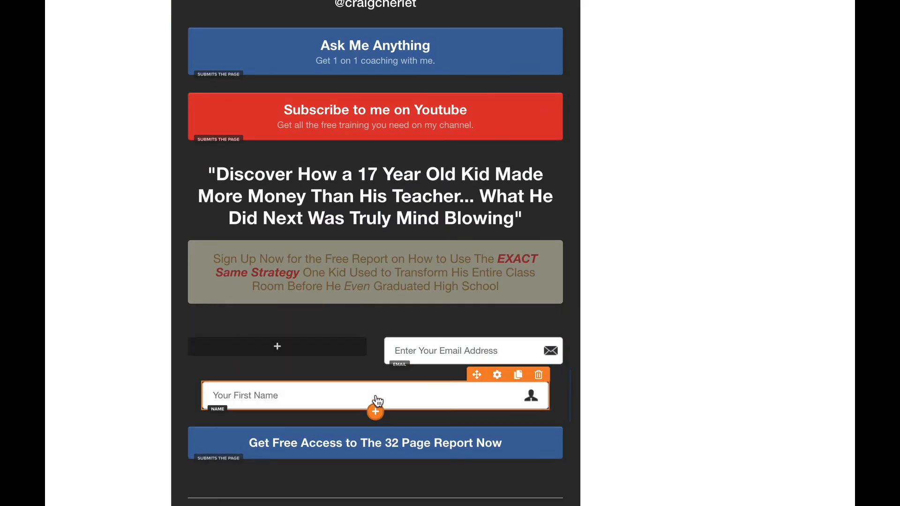
pyautogui.moveTo(495, 328); pyautogui.dragTo(382, 414)
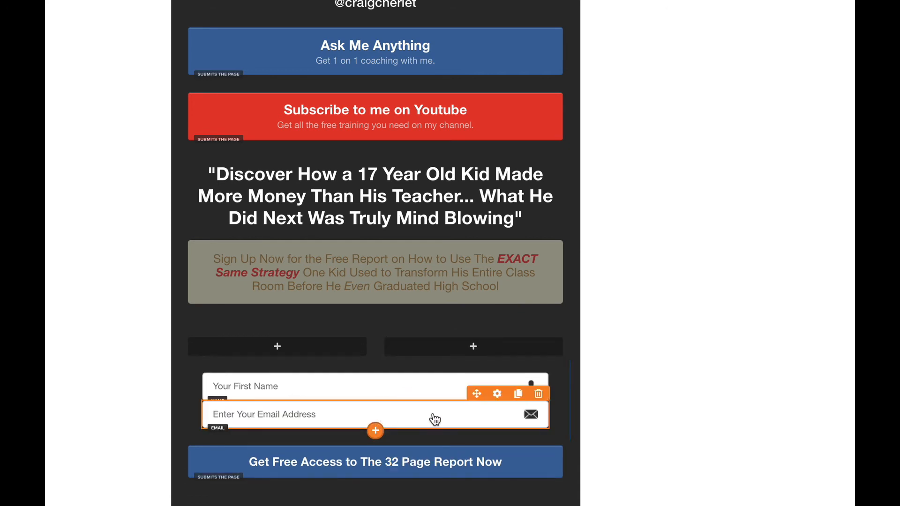
# Step: Add top margin to the email field and delete the empty two-column row
pyautogui.click(497, 394)
pyautogui.moveTo(802, 52); pyautogui.dragTo(828, 55)
pyautogui.click(418, 328)
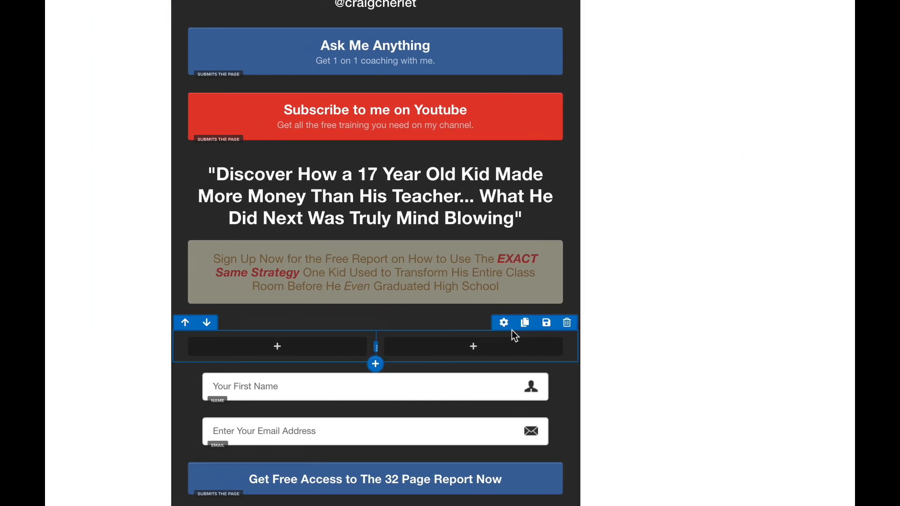
pyautogui.click(565, 324)
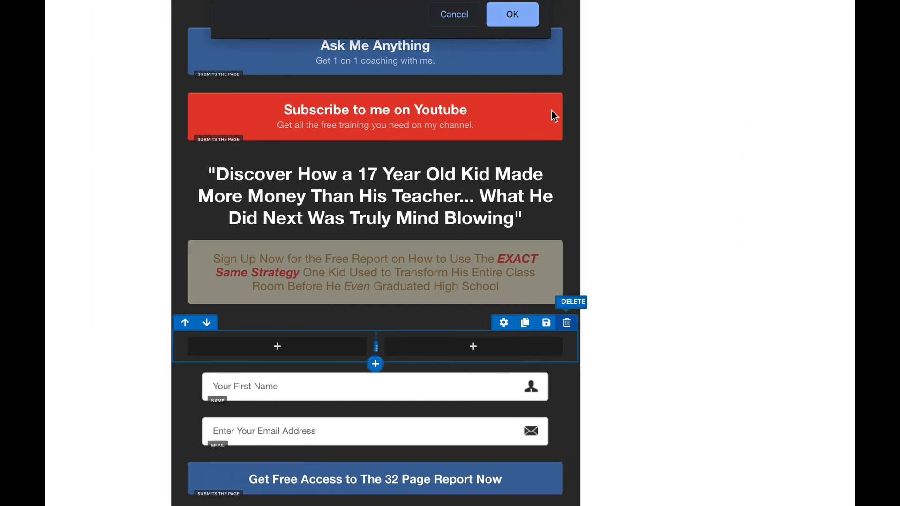
pyautogui.click(524, 24)
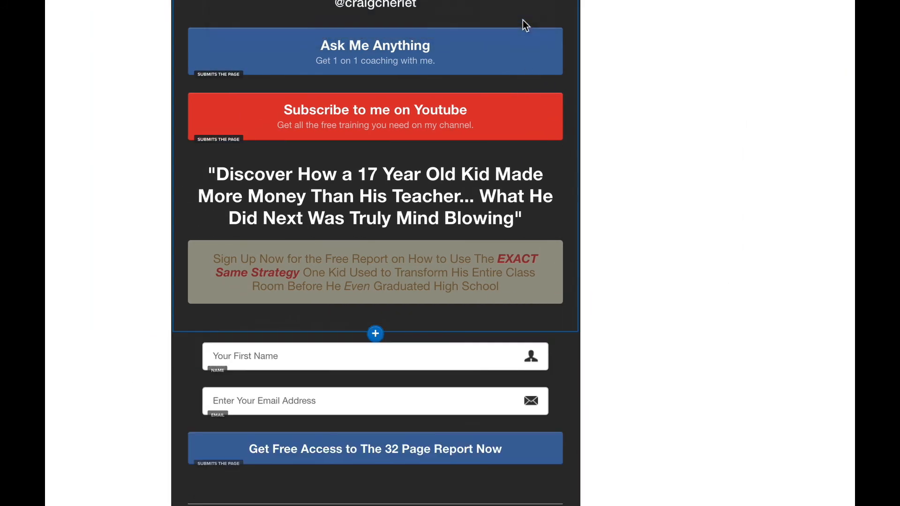
# Step: Switch the grey box's sign-up paragraph text colour from dark gray to white
pyautogui.click(351, 275)
pyautogui.click(553, 234)
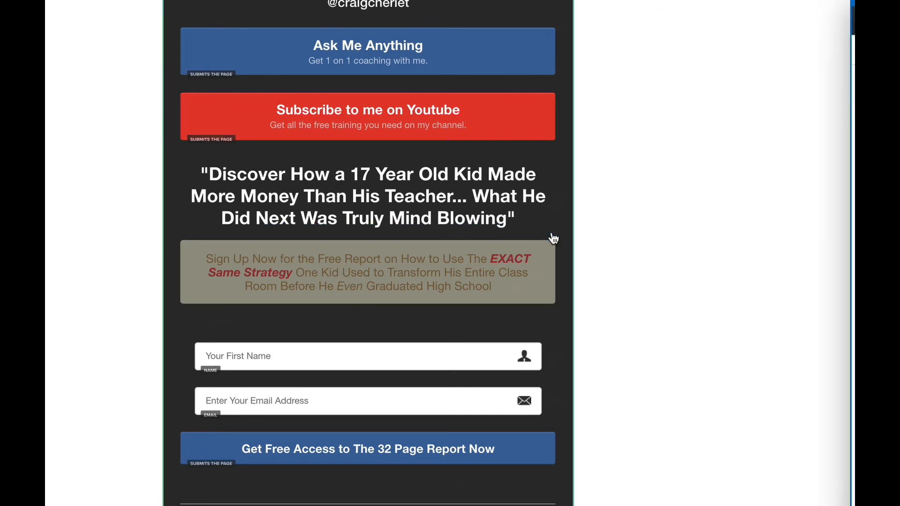
pyautogui.click(837, 181)
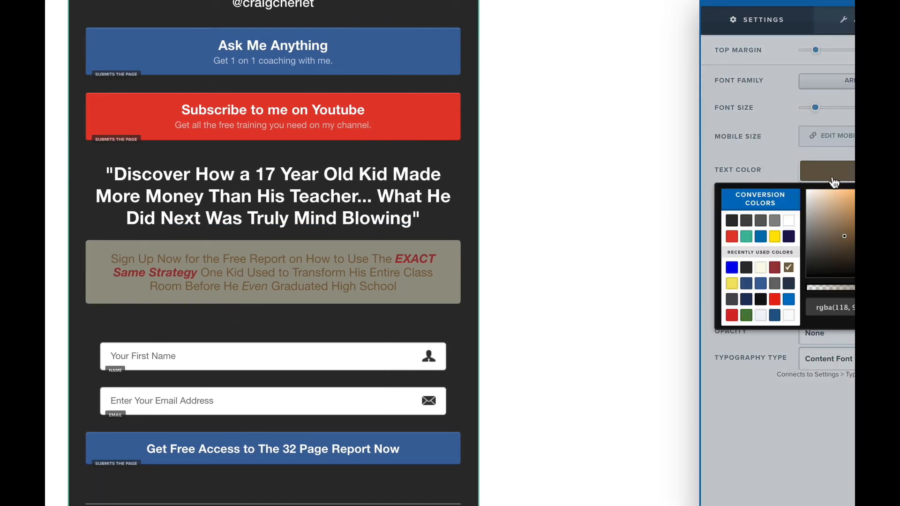
pyautogui.click(787, 224)
pyautogui.click(497, 283)
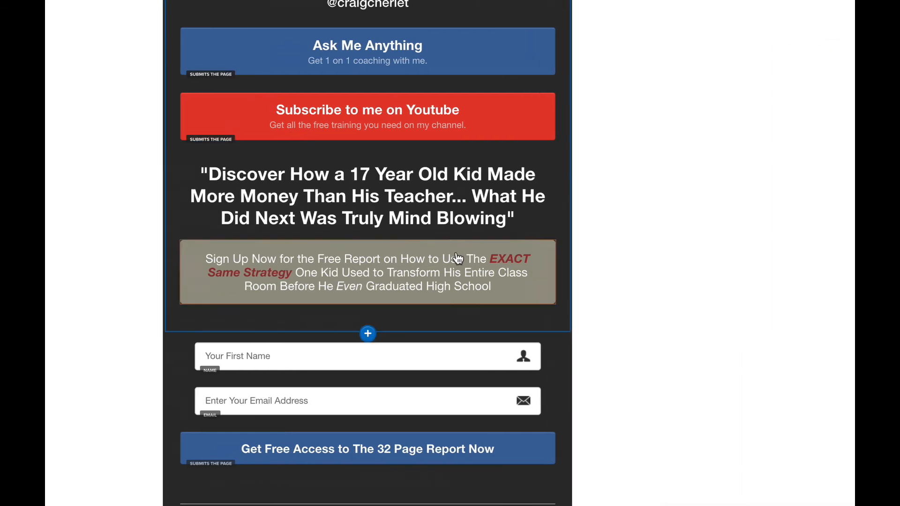
pyautogui.scroll(4, 379, 246)
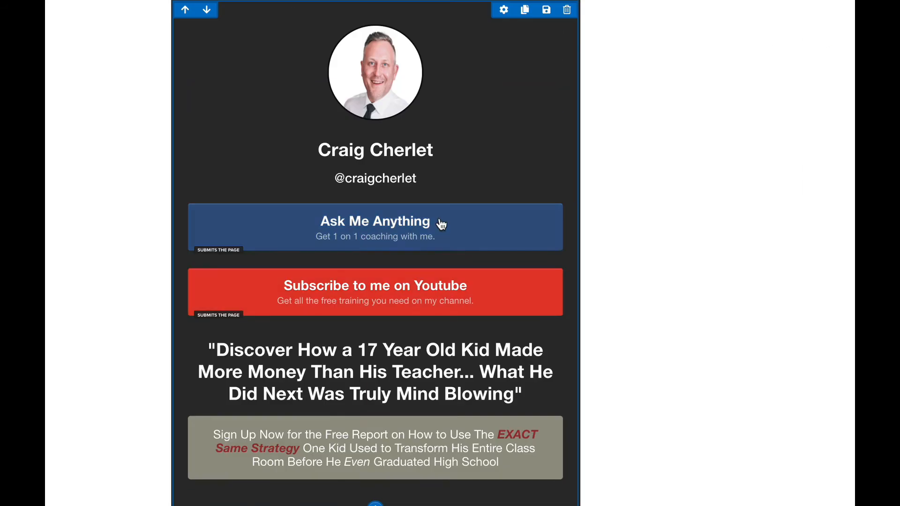
# Step: Duplicate the red Subscribe button and set its action to Go to Website URL
pyautogui.click(532, 261)
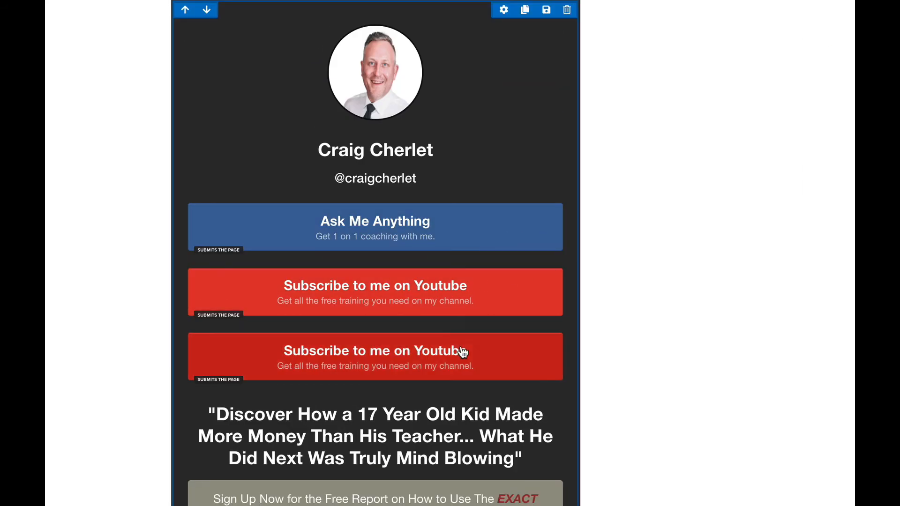
pyautogui.click(415, 359)
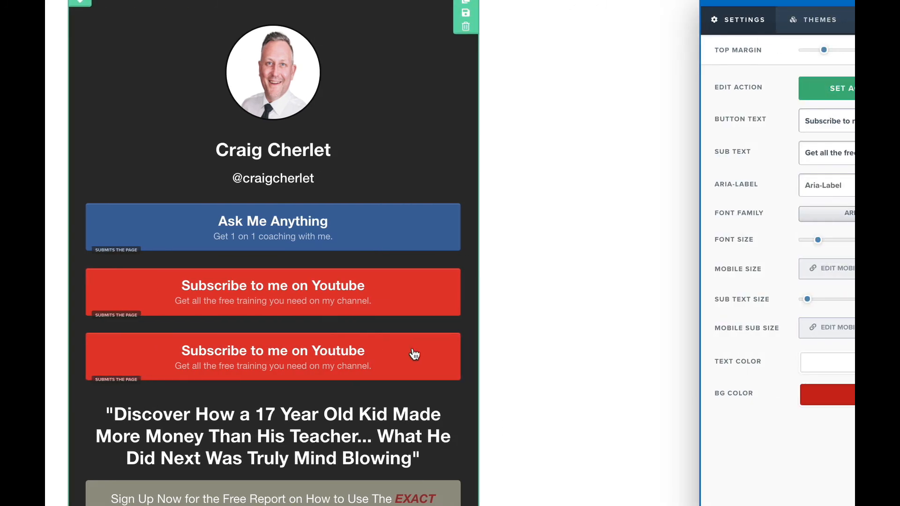
pyautogui.click(848, 92)
pyautogui.click(779, 104)
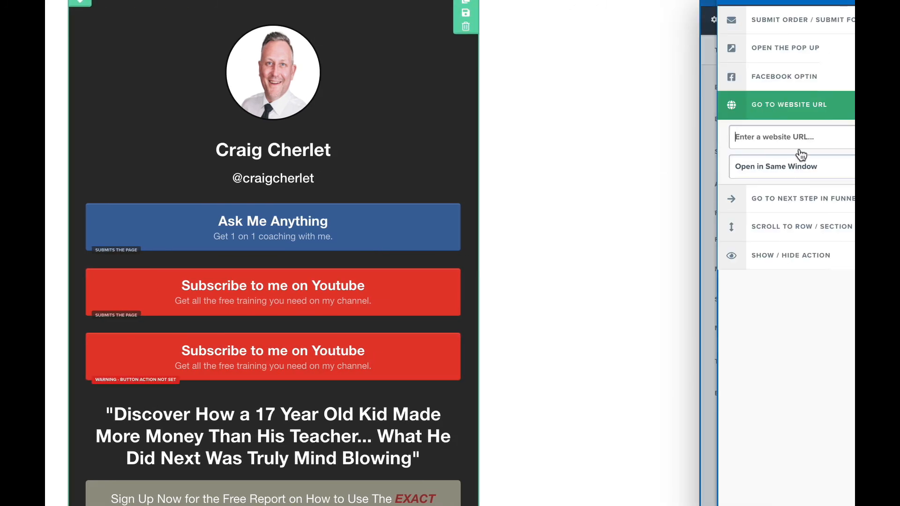
# Step: Set the link to open in the same window
pyautogui.click(809, 168)
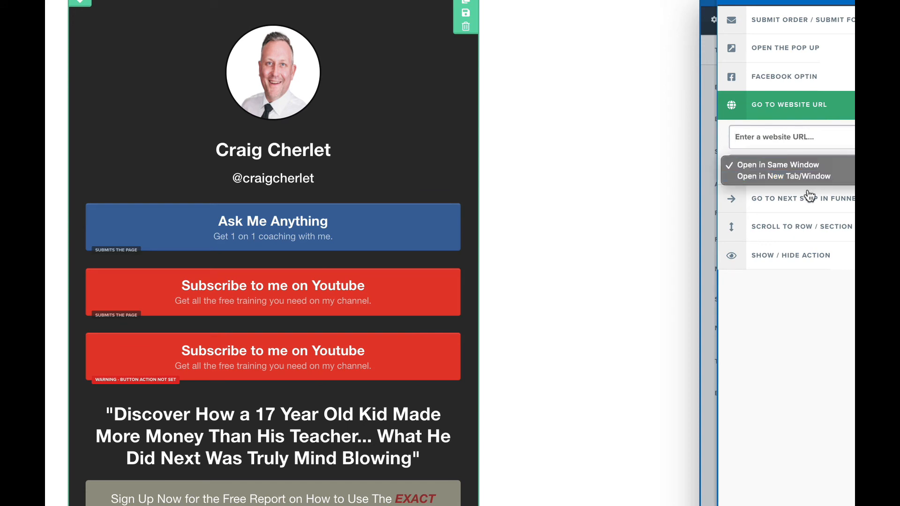
pyautogui.click(801, 178)
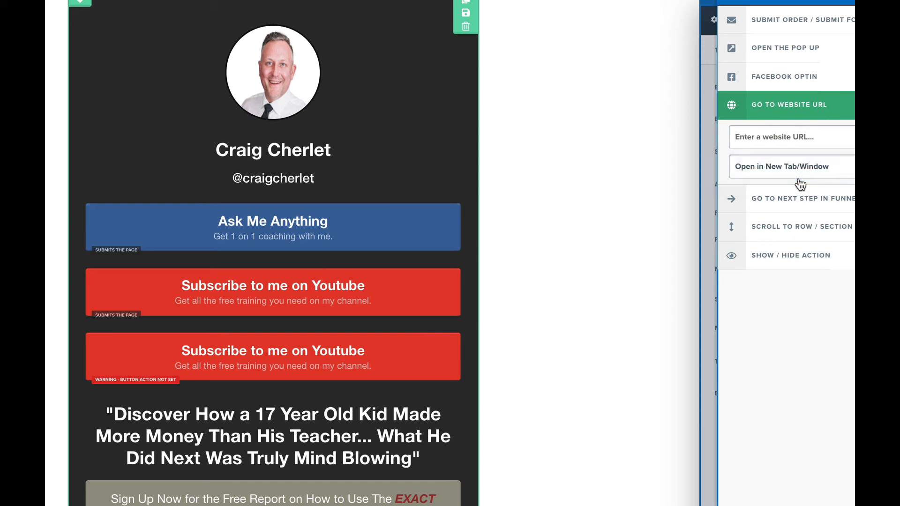
pyautogui.click(799, 178)
pyautogui.click(768, 151)
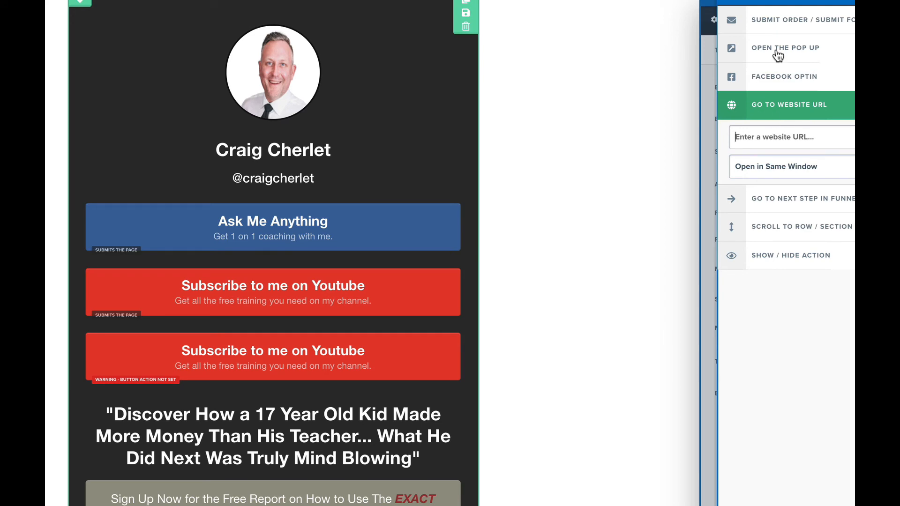
pyautogui.click(709, 96)
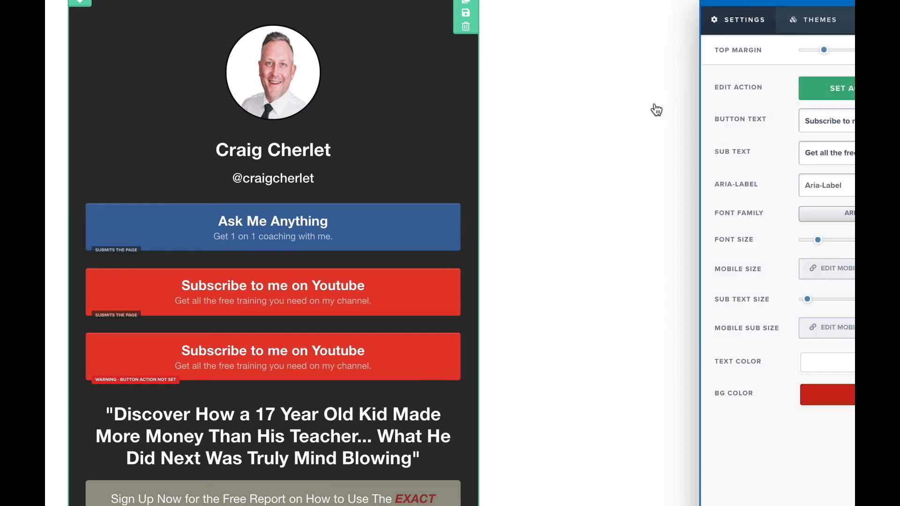
pyautogui.click(654, 107)
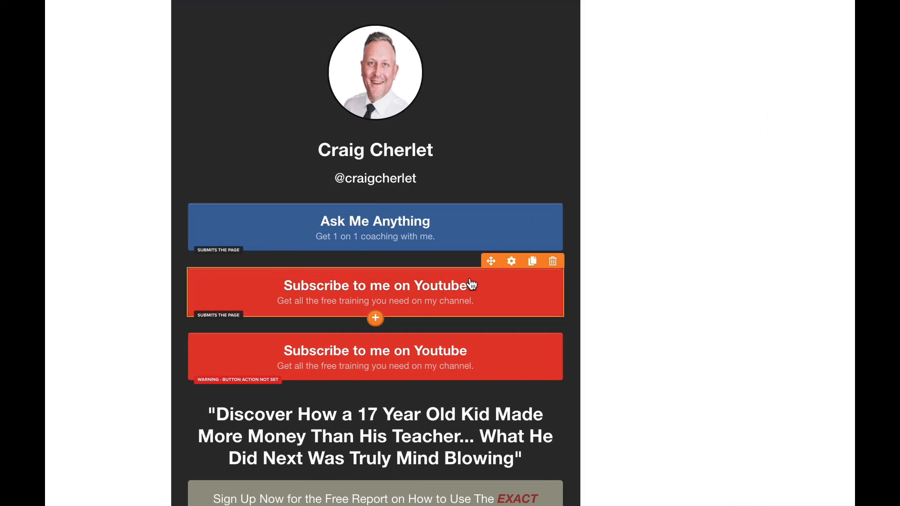
pyautogui.scroll(-10, 471, 304)
pyautogui.scroll(10, 468, 348)
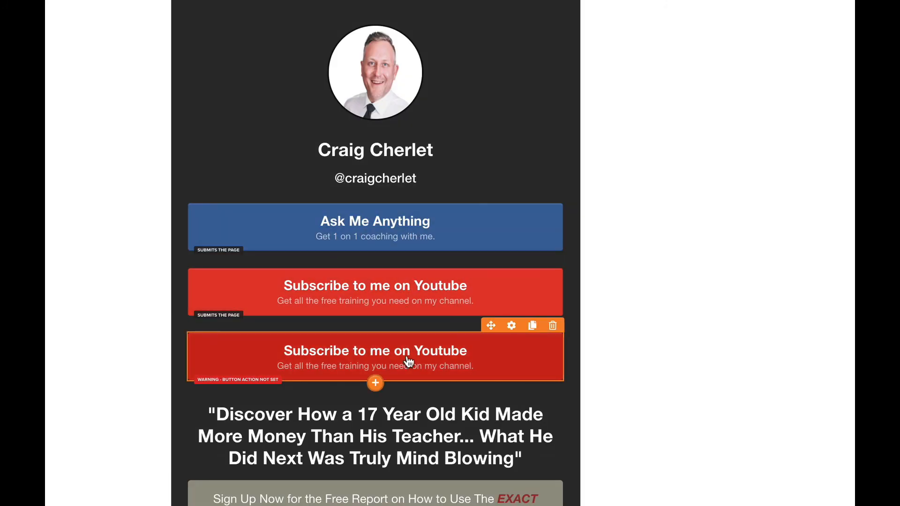
pyautogui.moveTo(375, 190)
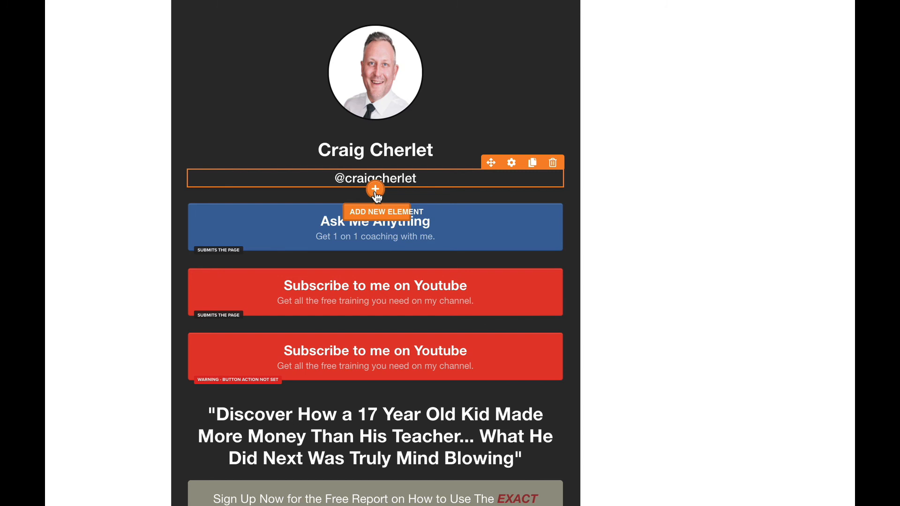
pyautogui.click(375, 190)
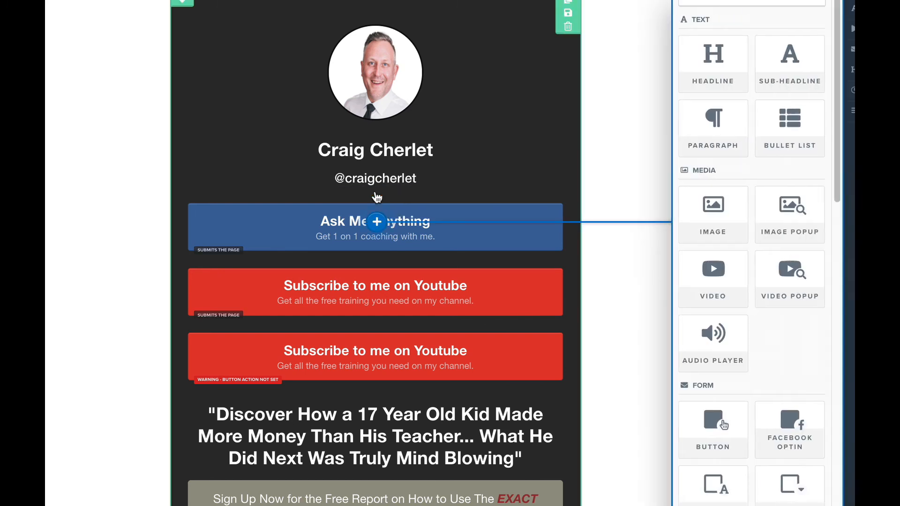
pyautogui.click(711, 127)
pyautogui.click(421, 214)
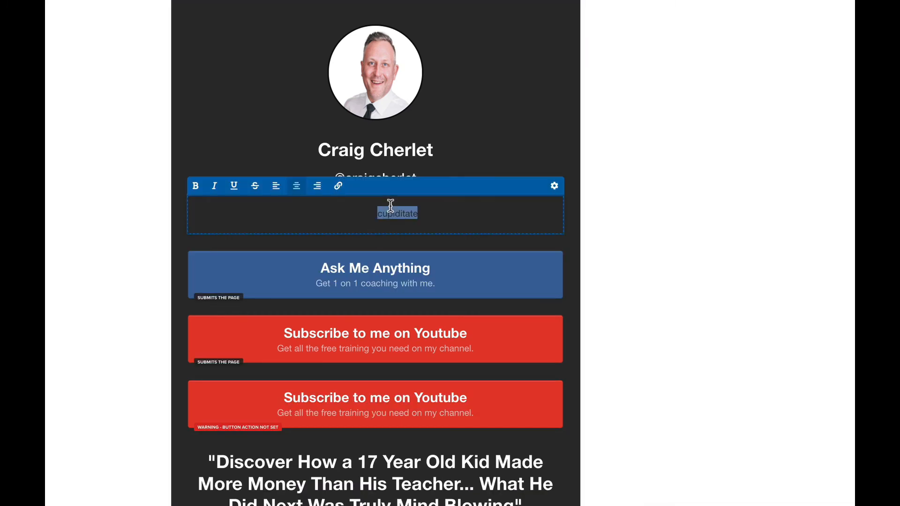
pyautogui.tripleClick(490, 211)
pyautogui.click(554, 185)
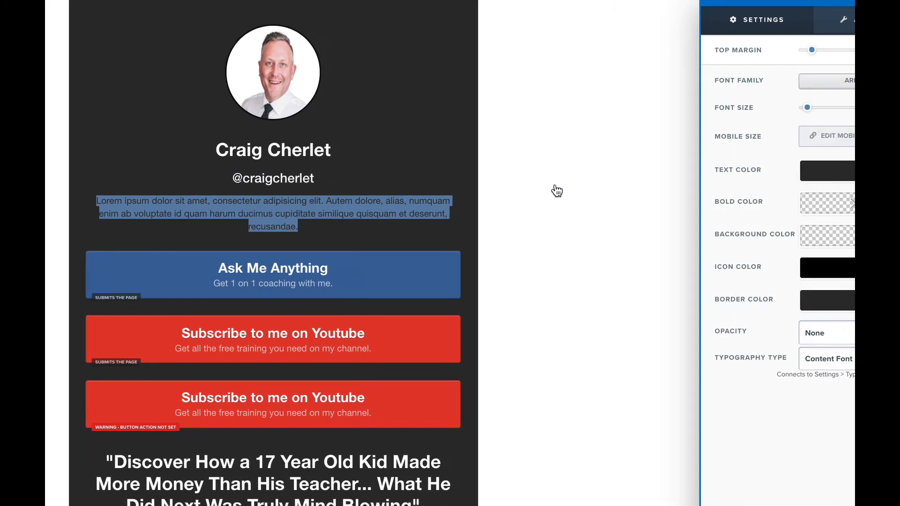
pyautogui.click(831, 176)
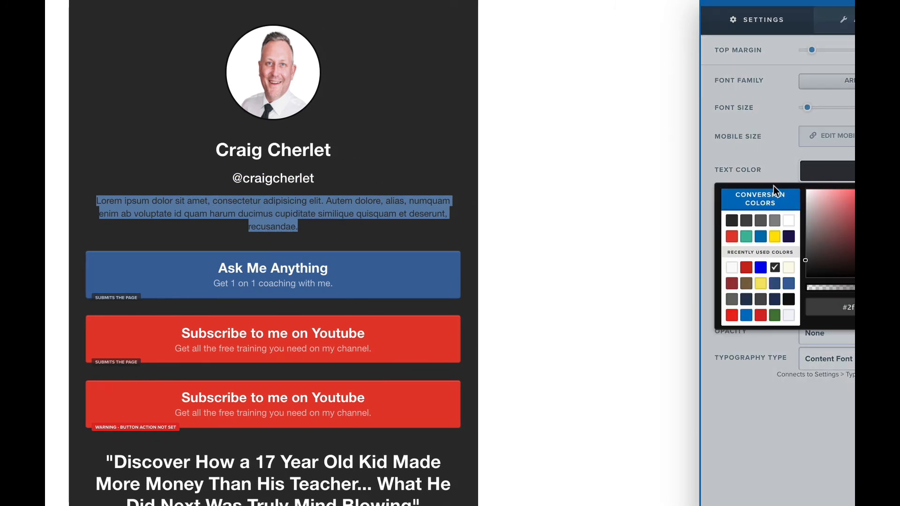
pyautogui.click(788, 220)
pyautogui.click(514, 224)
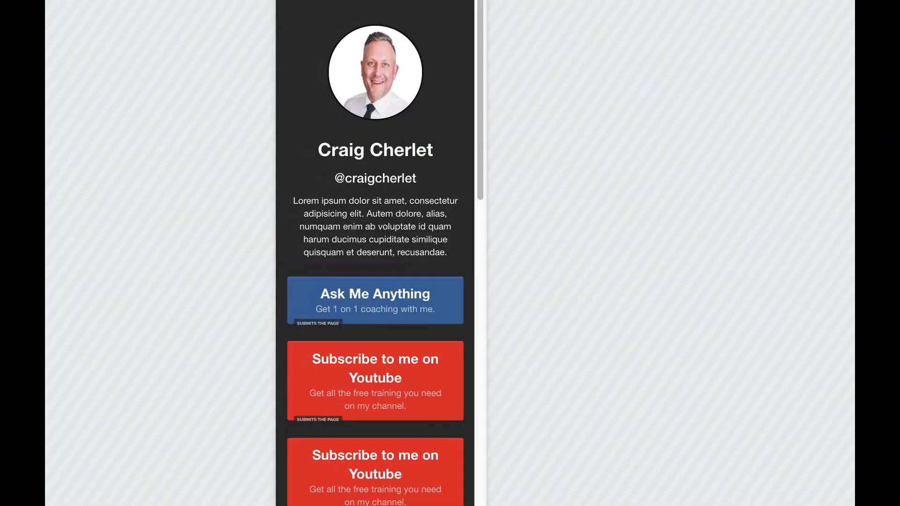
# Step: Scroll through the mobile layout to check the bio paragraph and buttons, then return to desktop view
pyautogui.scroll(-3, 409, 387)
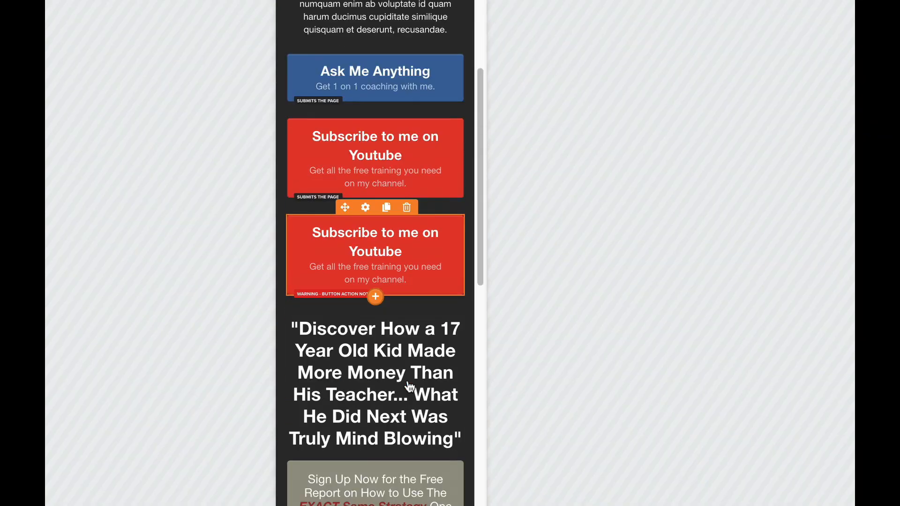
pyautogui.scroll(5, 410, 387)
pyautogui.moveTo(409, 387)
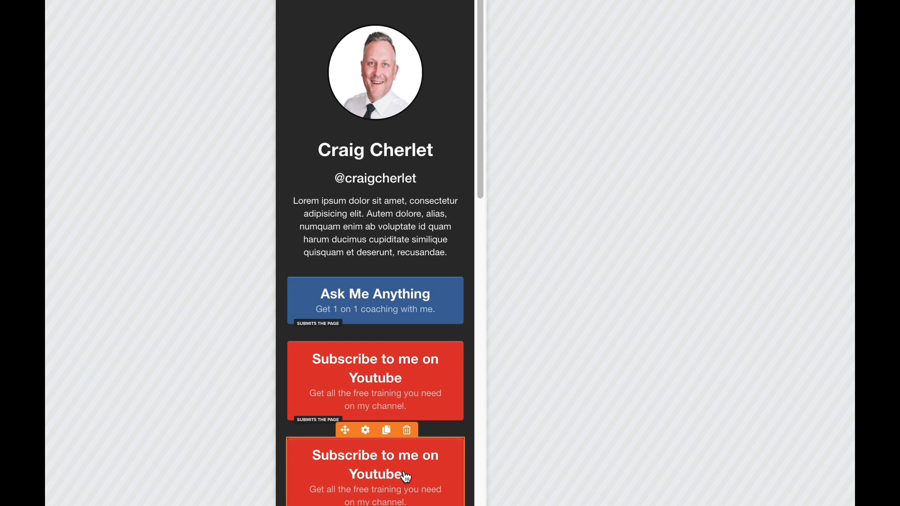
pyautogui.scroll(-3, 371, 181)
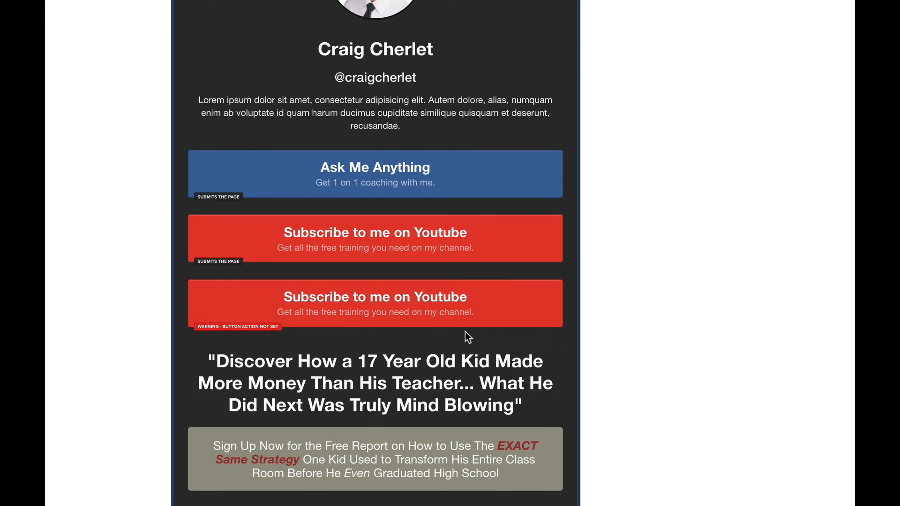
# Step: Scroll the preview from the profile photo past the buttons and sign-up form to the footer
pyautogui.scroll(-3, 466, 335)
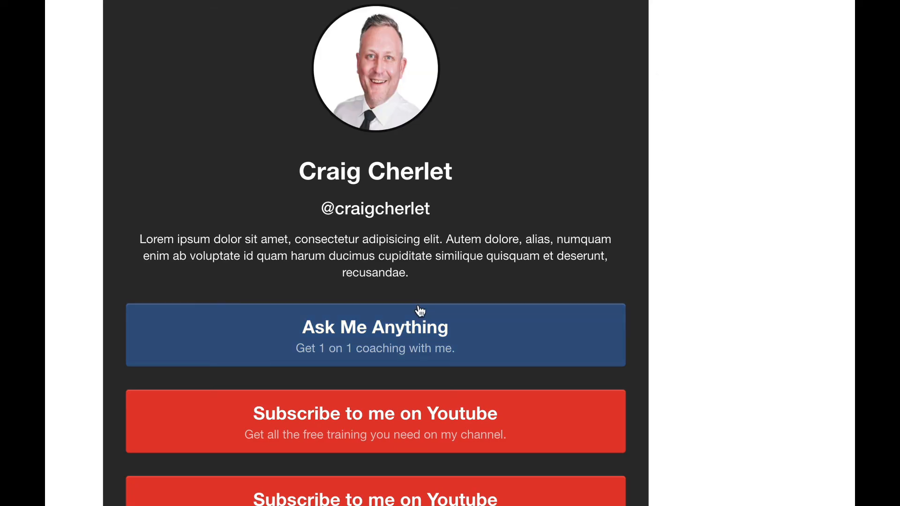
pyautogui.scroll(-15, 419, 310)
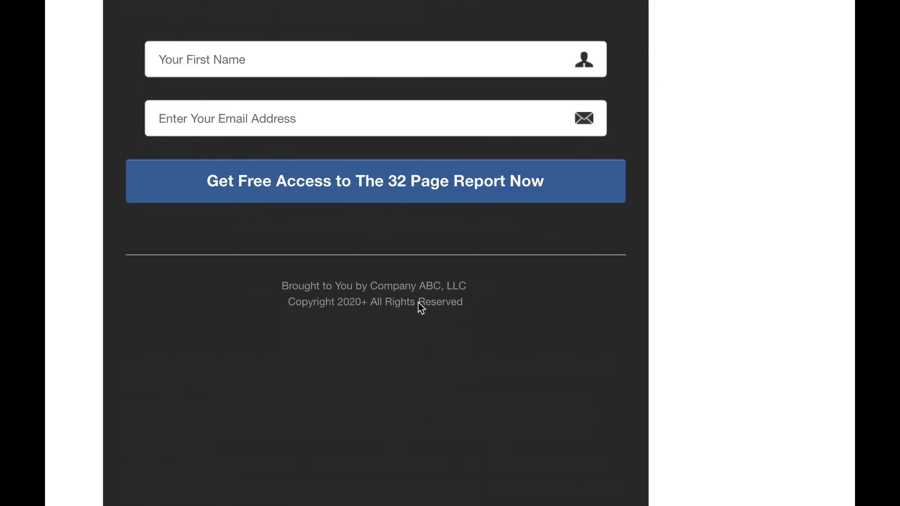
pyautogui.scroll(15, 418, 308)
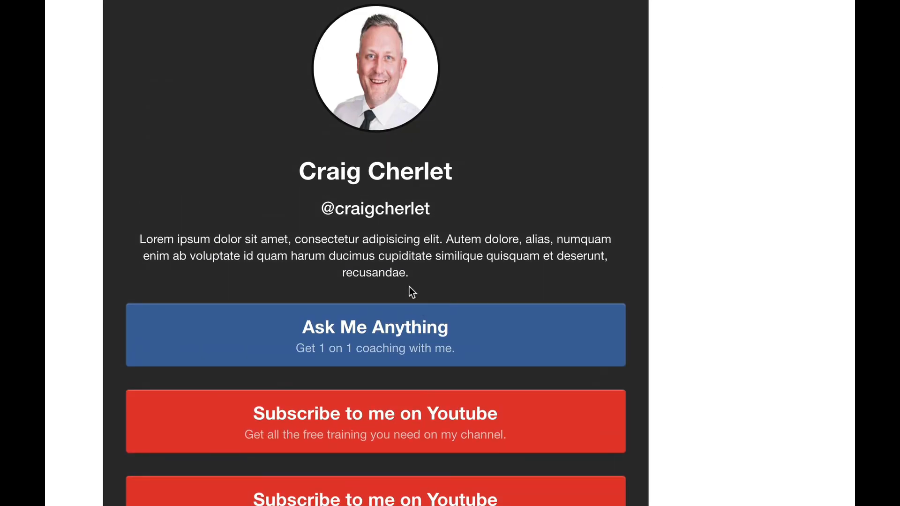
pyautogui.scroll(-5, 345, 279)
pyautogui.scroll(-7, 345, 281)
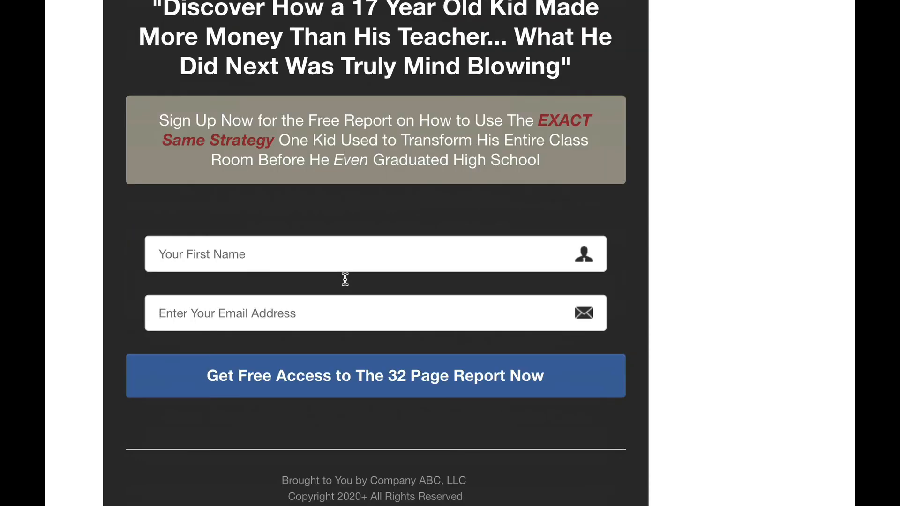
pyautogui.scroll(-1, 345, 280)
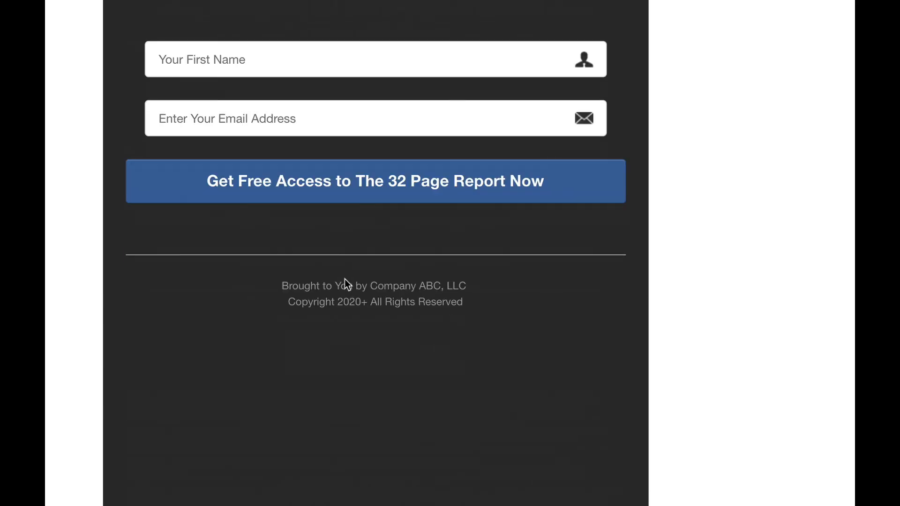
pyautogui.scroll(13, 345, 280)
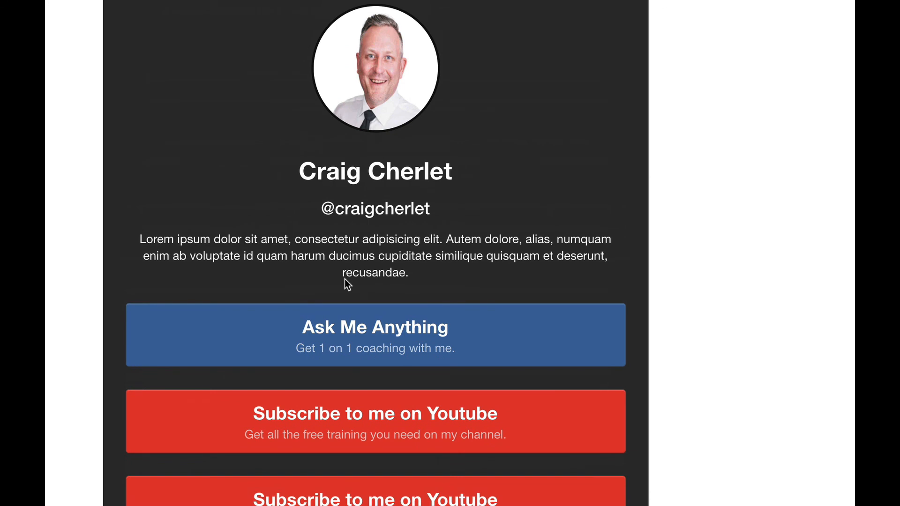